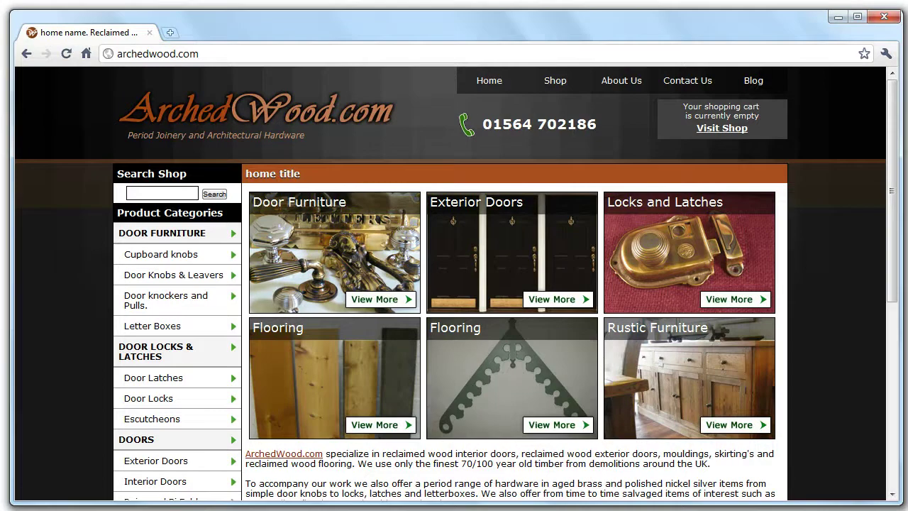
Open the Official Blog and view the asdfasdfas post.
{"action": "left_click", "coordinate": [754, 82]}
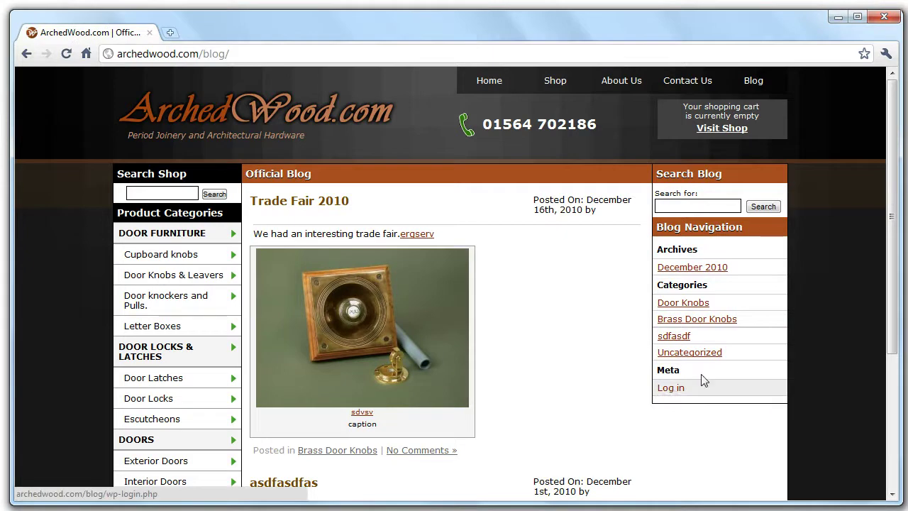
{"action": "left_click_drag", "start_coordinate": [900, 186], "coordinate": [900, 320]}
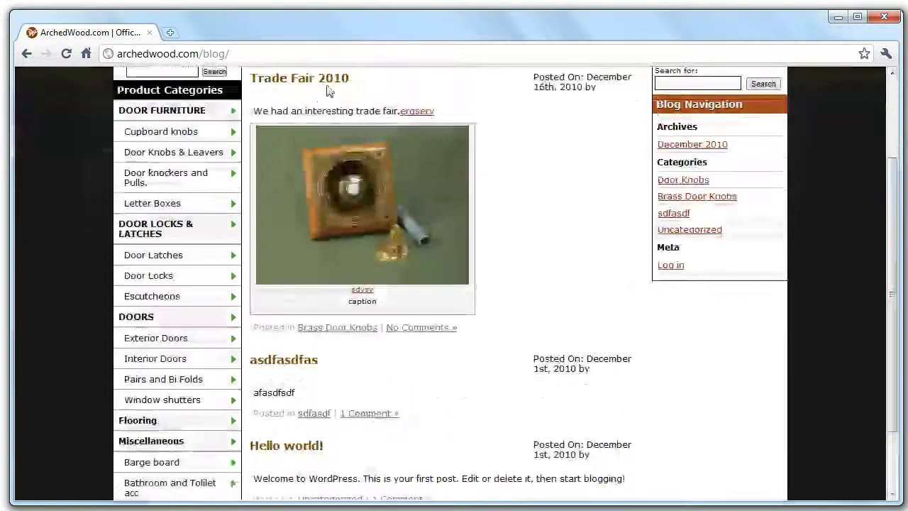
{"action": "left_click", "coordinate": [287, 363]}
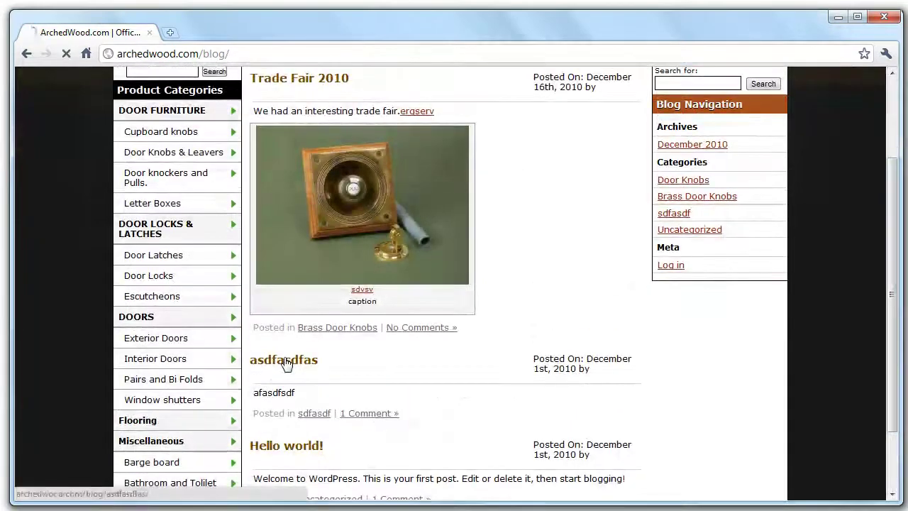
{"action": "scroll", "coordinate": [568, 257], "scroll_direction": "down", "scroll_amount": 2}
{"action": "scroll", "coordinate": [567, 257], "scroll_direction": "up", "scroll_amount": 3}
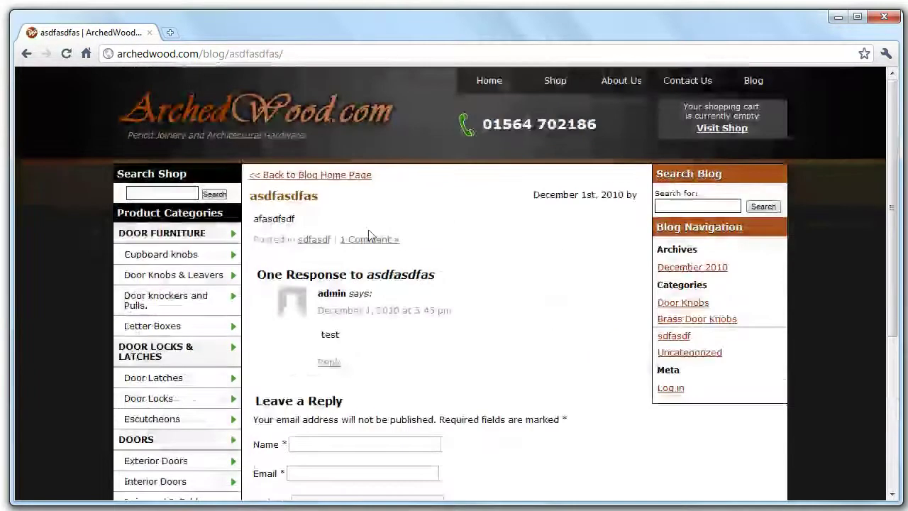
Return to the blog home page and go to the login page under Meta.
{"action": "left_click", "coordinate": [330, 178]}
{"action": "left_click_drag", "start_coordinate": [905, 141], "coordinate": [870, 243]}
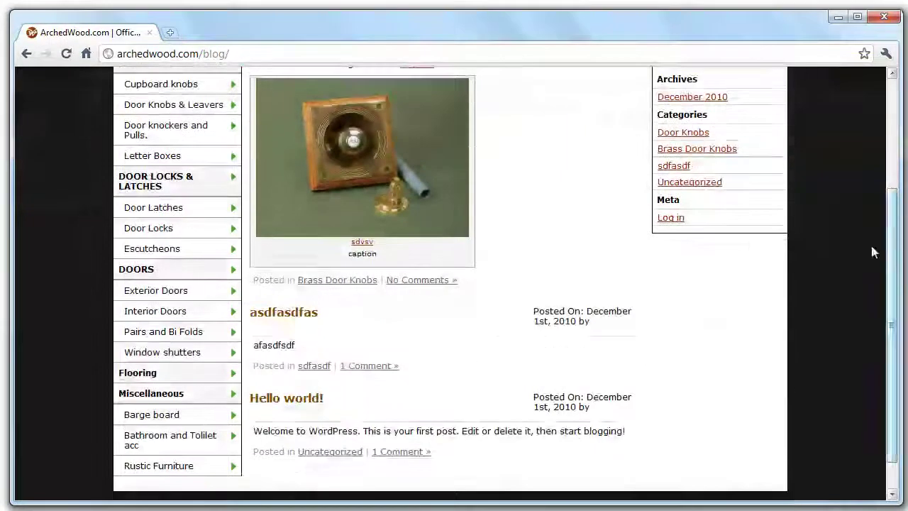
{"action": "left_click", "coordinate": [680, 225]}
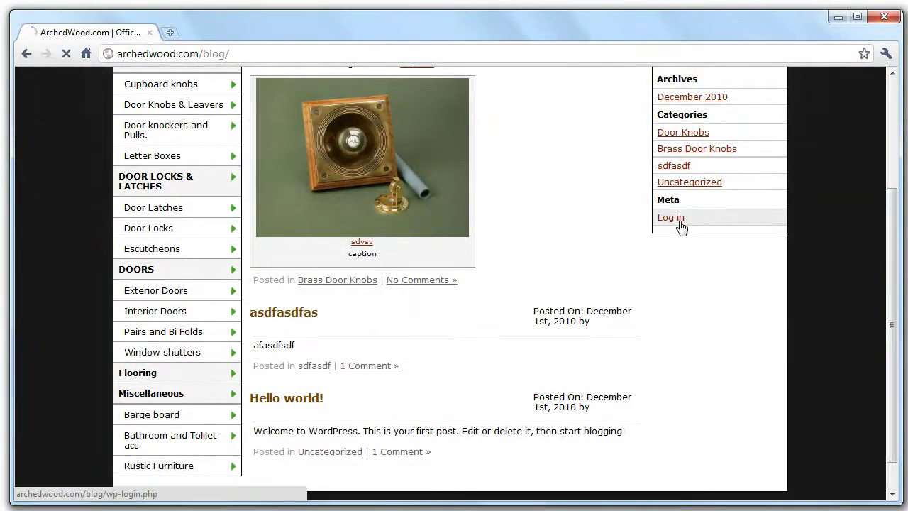
Sign in to the WordPress admin with the admin username and its password.
{"action": "left_click", "coordinate": [391, 231]}
{"action": "type", "text": "admin"}
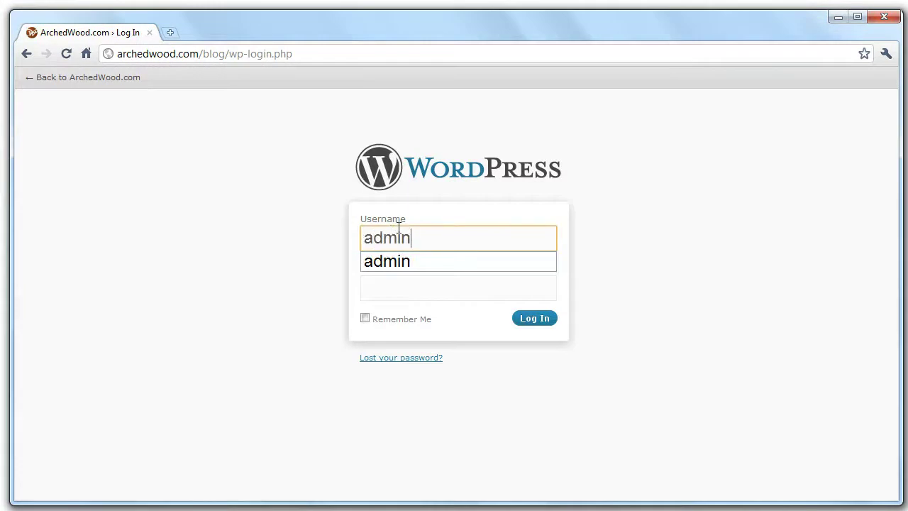
{"action": "key", "text": "Tab"}
{"action": "key", "text": "Return"}
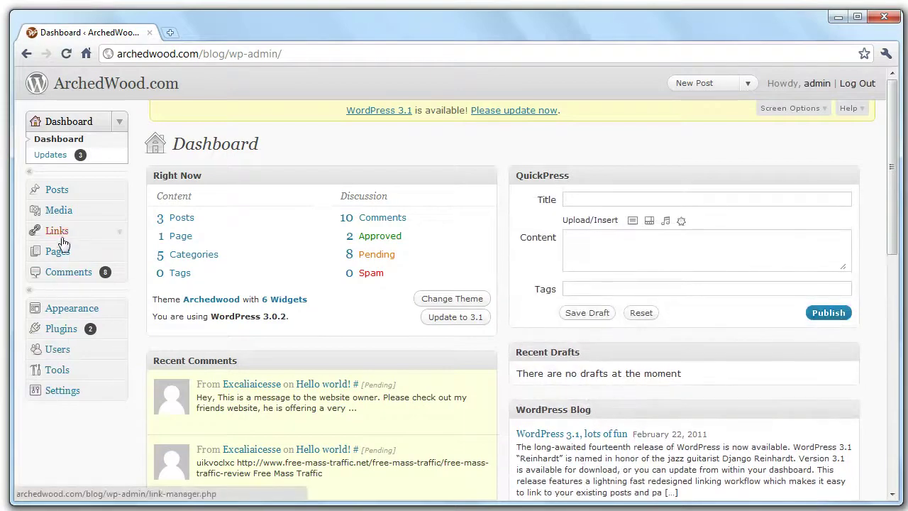
Open the Posts list and select the Trade Fair 2010 publish date.
{"action": "left_click", "coordinate": [61, 194]}
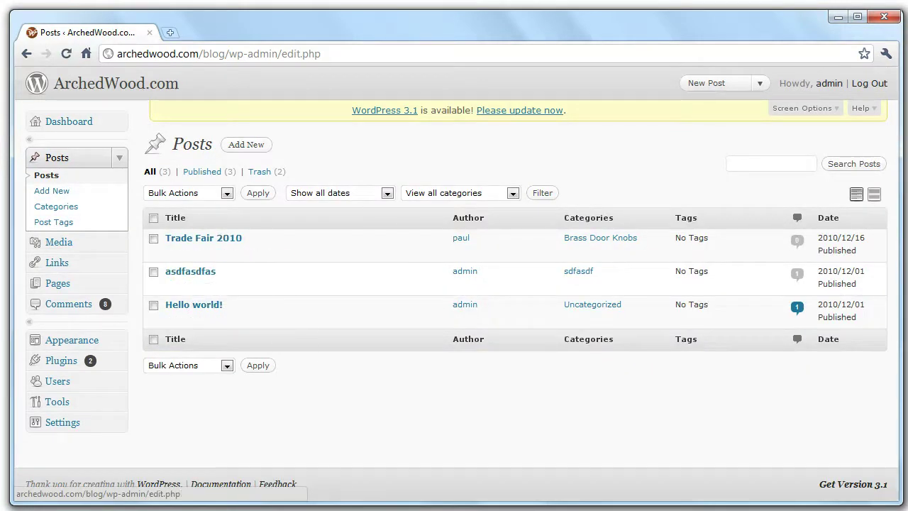
{"action": "left_click_drag", "start_coordinate": [867, 257], "coordinate": [823, 237]}
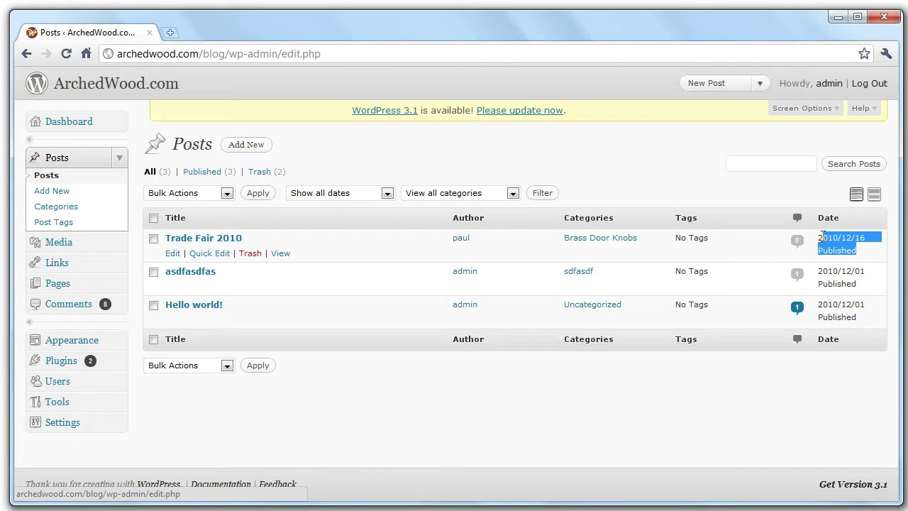
{"action": "left_click", "coordinate": [869, 256]}
{"action": "left_click_drag", "start_coordinate": [869, 256], "coordinate": [824, 238]}
Write a new post titled 'My New Post' with body 'post description' and save the draft.
{"action": "left_click", "coordinate": [259, 148]}
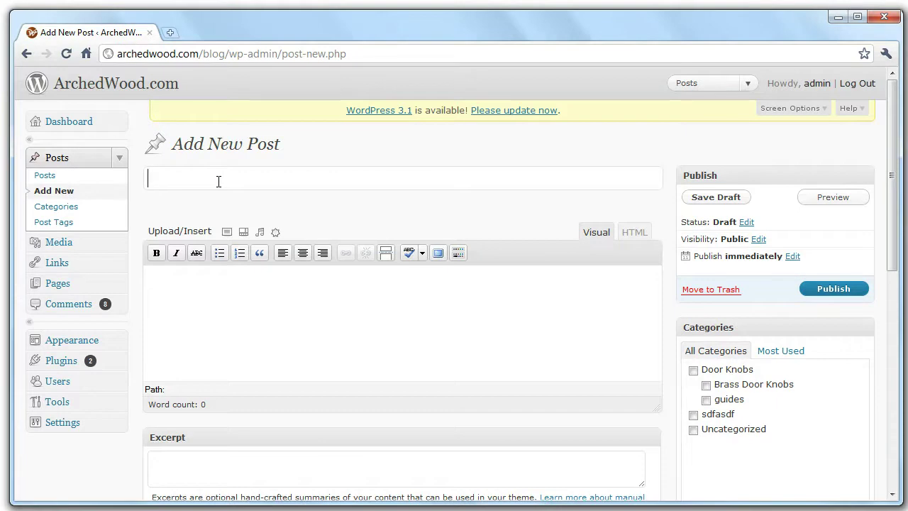
{"action": "type", "text": "My New Post"}
{"action": "key", "text": "Tab"}
{"action": "type", "text": "p"}
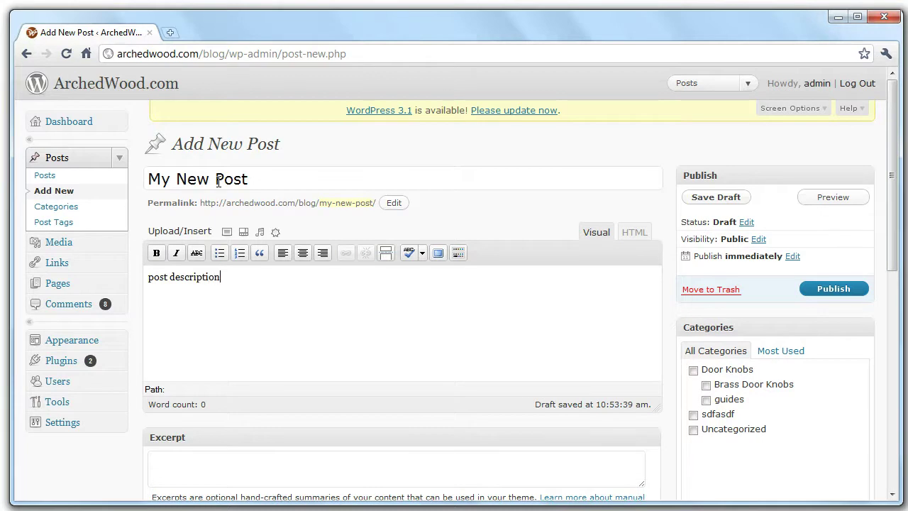
{"action": "left_click", "coordinate": [709, 197]}
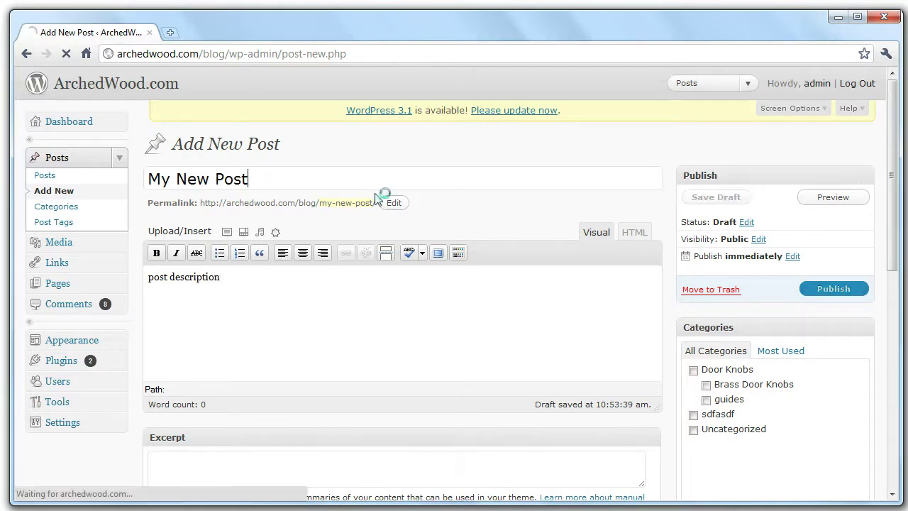
Open the blog's web address in a new browser tab.
{"action": "left_click_drag", "start_coordinate": [226, 53], "coordinate": [117, 54]}
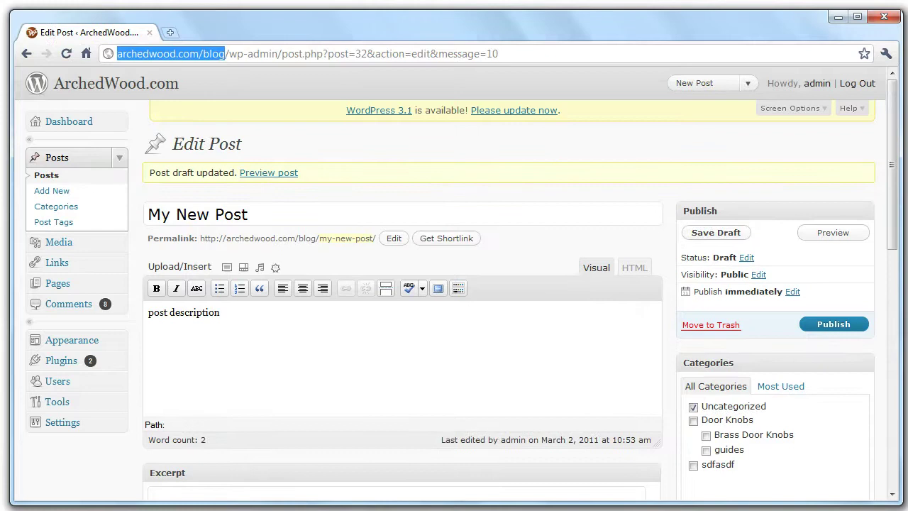
{"action": "key", "text": "ctrl+t"}
{"action": "type", "text": "http://archedwood.com/blog"}
{"action": "key", "text": "Return"}
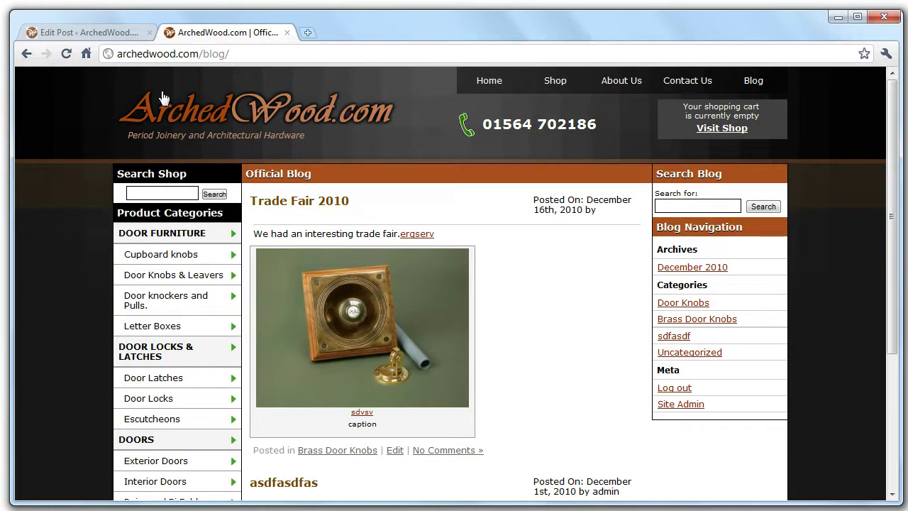
Publish My New Post and reload the blog tab.
{"action": "left_click", "coordinate": [102, 32]}
{"action": "left_click", "coordinate": [839, 332]}
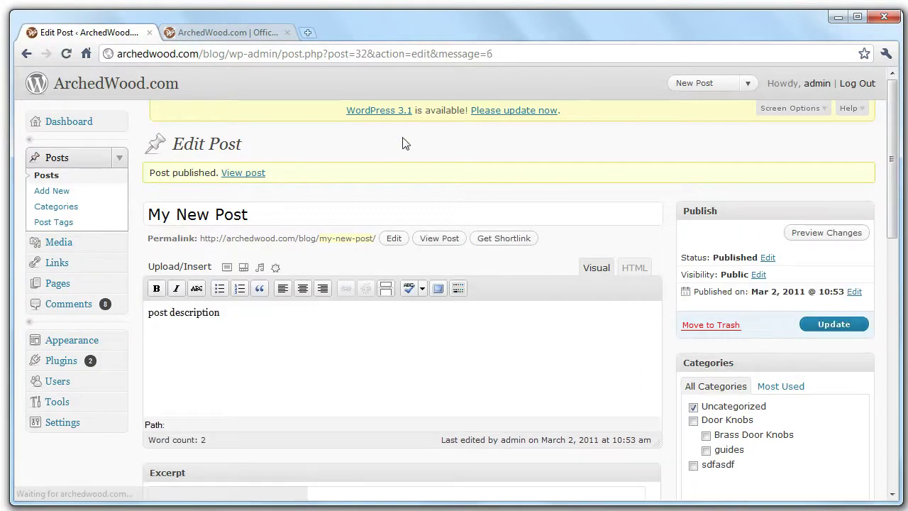
{"action": "left_click", "coordinate": [228, 31]}
{"action": "left_click", "coordinate": [66, 54]}
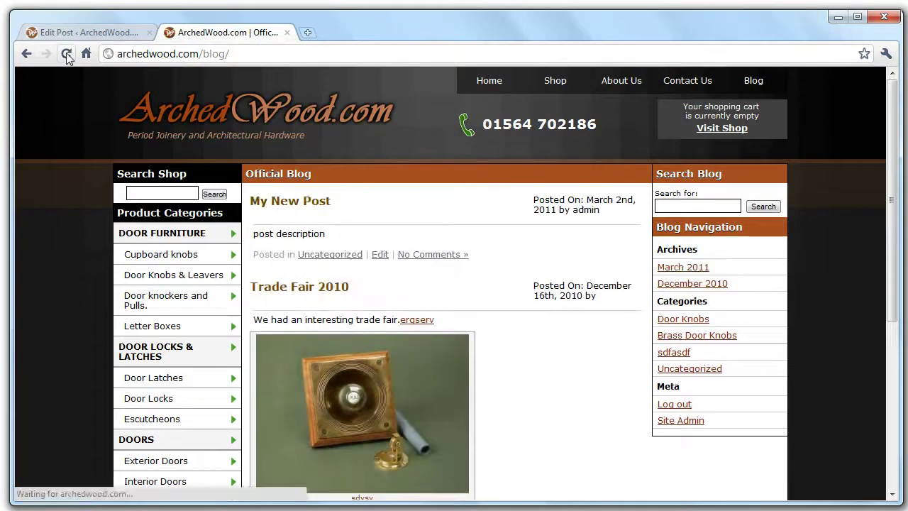
View My New Post on the blog, go back home, and return to the editor.
{"action": "left_click", "coordinate": [306, 204]}
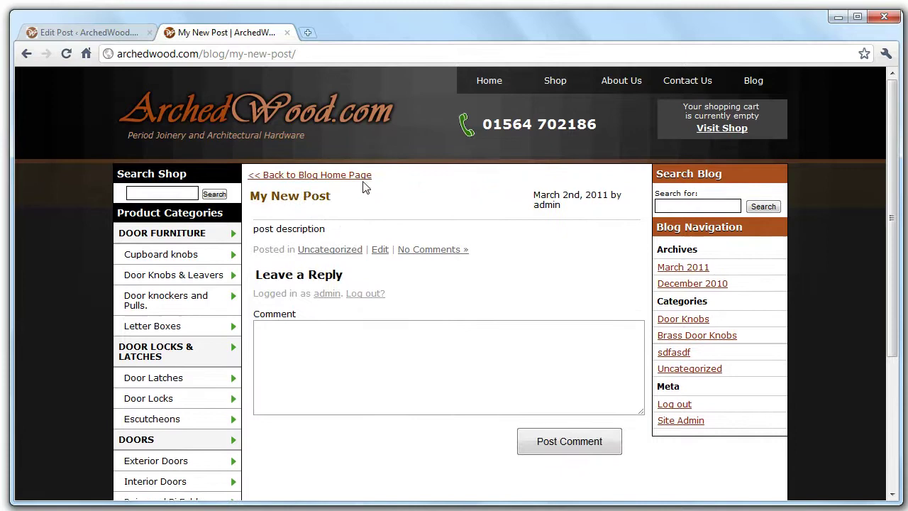
{"action": "left_click", "coordinate": [360, 177]}
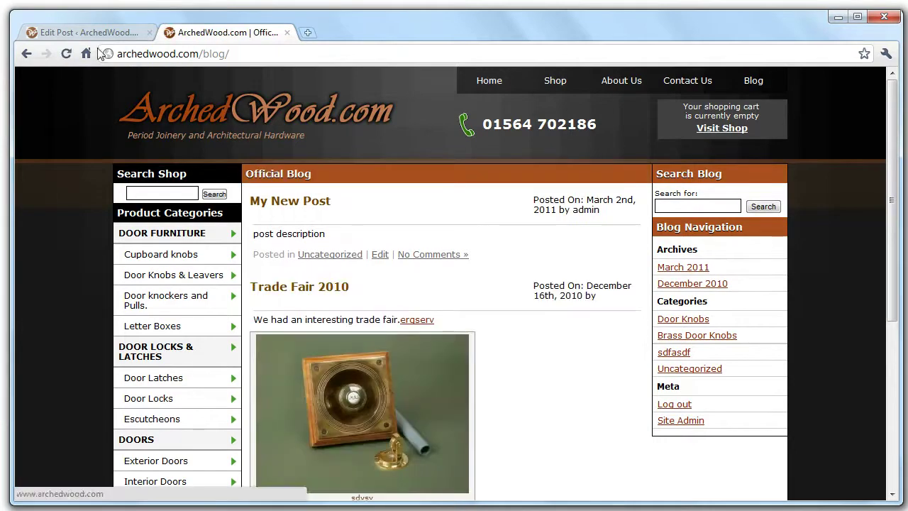
{"action": "left_click", "coordinate": [83, 35]}
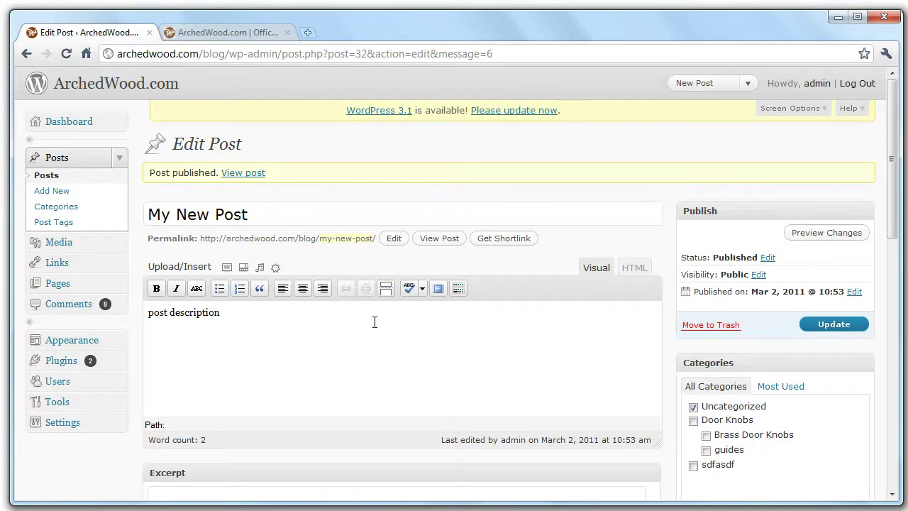
Move the post from Uncategorized into Door Knobs and Brass Door Knobs.
{"action": "scroll", "coordinate": [595, 435], "scroll_direction": "down", "scroll_amount": 3}
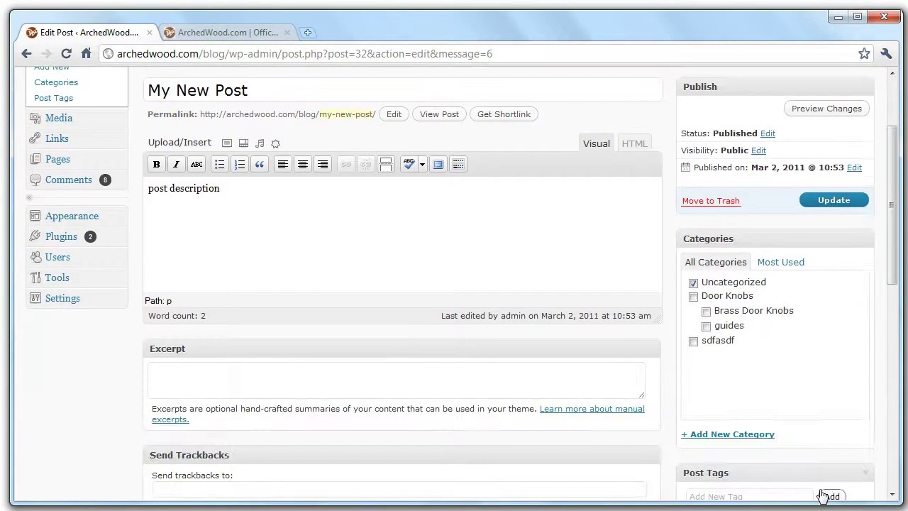
{"action": "left_click", "coordinate": [693, 282]}
{"action": "left_click", "coordinate": [693, 297]}
{"action": "left_click", "coordinate": [706, 312]}
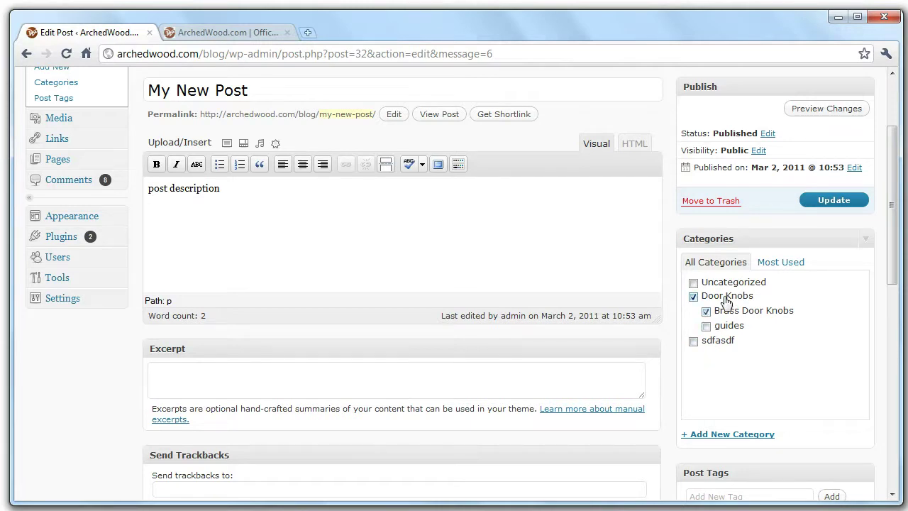
Add a 'gold door knobs' category under parent Door Knobs and update the post.
{"action": "left_click", "coordinate": [756, 435]}
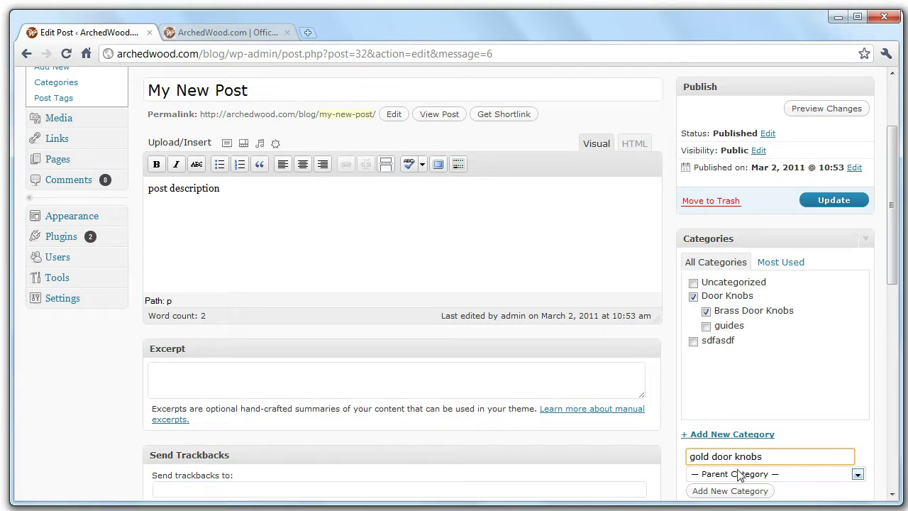
{"action": "left_click", "coordinate": [740, 476]}
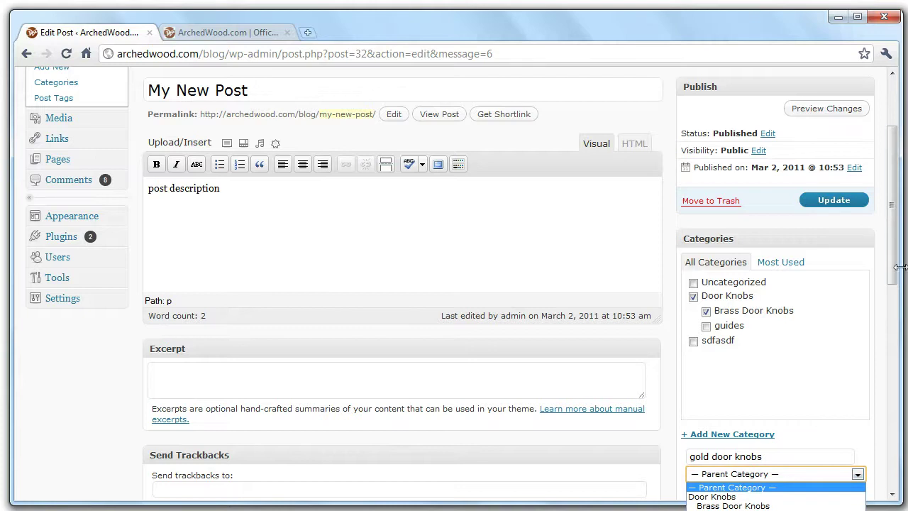
{"action": "left_click_drag", "start_coordinate": [900, 267], "coordinate": [900, 338]}
{"action": "left_click", "coordinate": [826, 281]}
{"action": "left_click", "coordinate": [752, 302]}
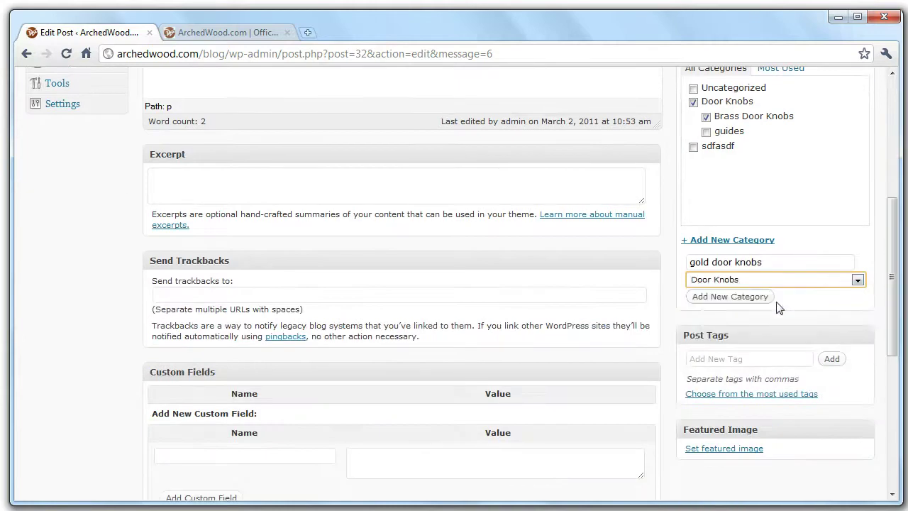
{"action": "left_click", "coordinate": [768, 298]}
{"action": "scroll", "coordinate": [769, 278], "scroll_direction": "up", "scroll_amount": 5}
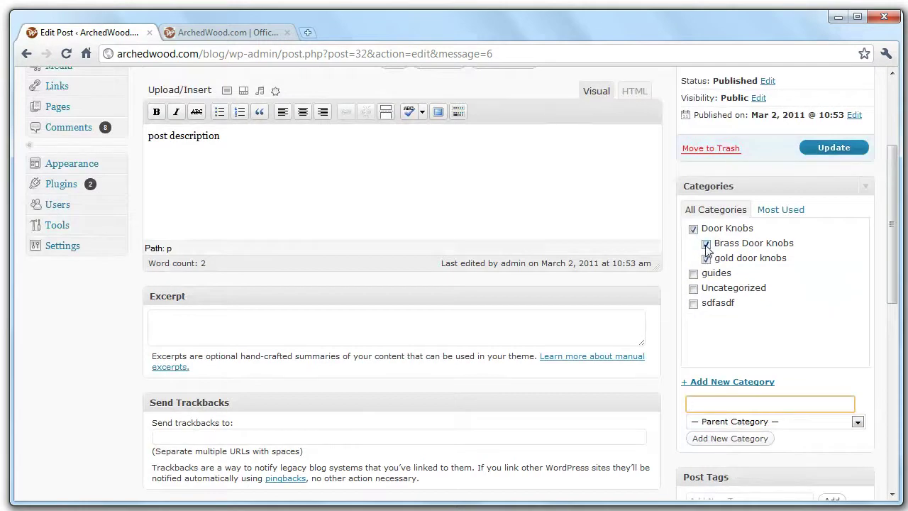
{"action": "left_click", "coordinate": [818, 156]}
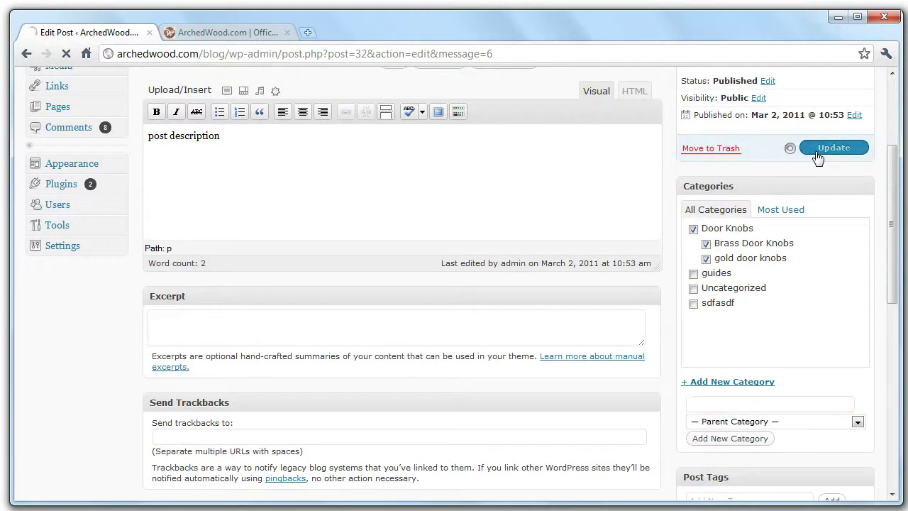
Reload the live blog and view the gold door knobs and Door Knobs listings.
{"action": "left_click", "coordinate": [220, 30]}
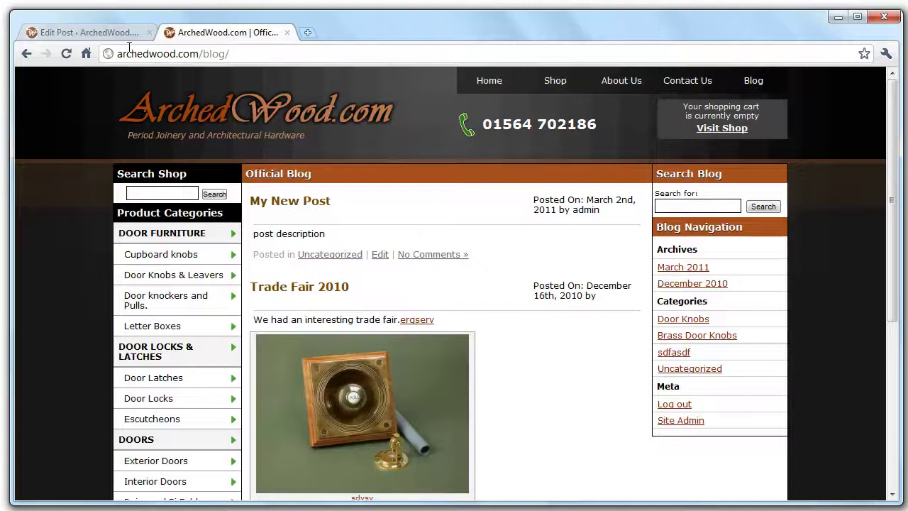
{"action": "left_click", "coordinate": [67, 54]}
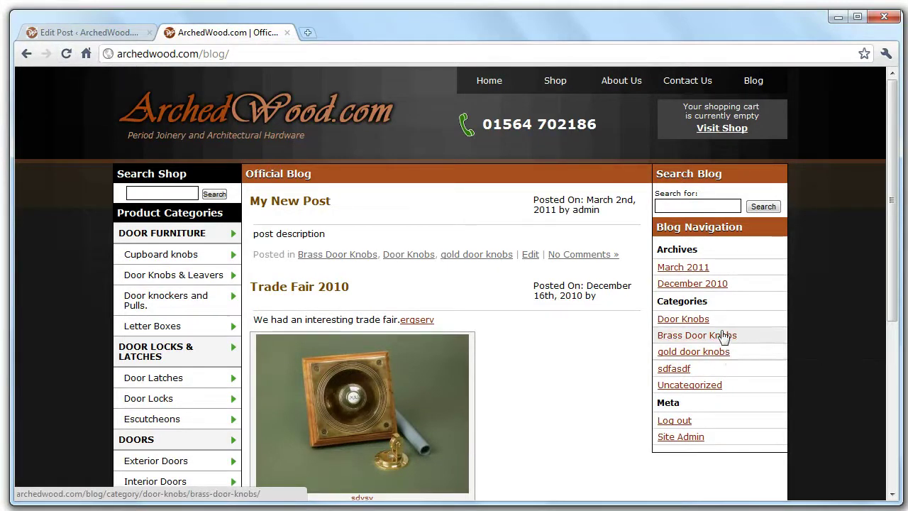
{"action": "left_click", "coordinate": [713, 354]}
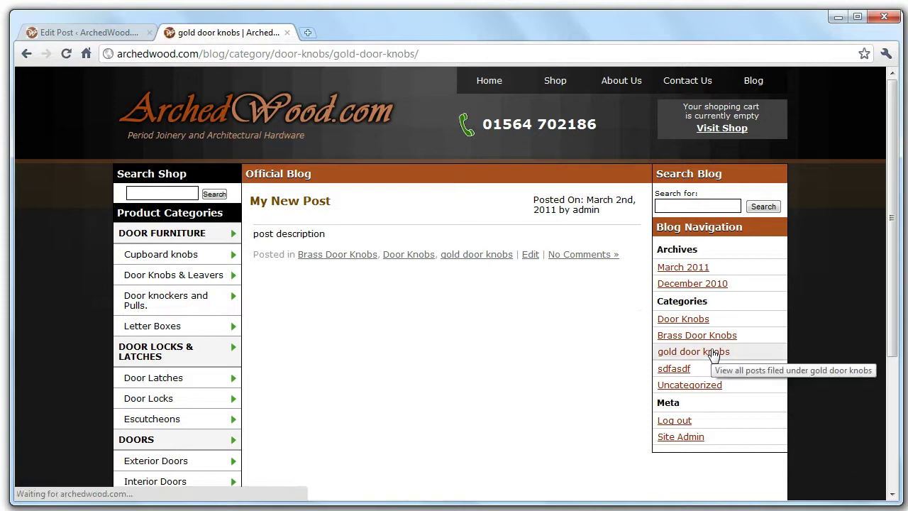
{"action": "left_click", "coordinate": [744, 328]}
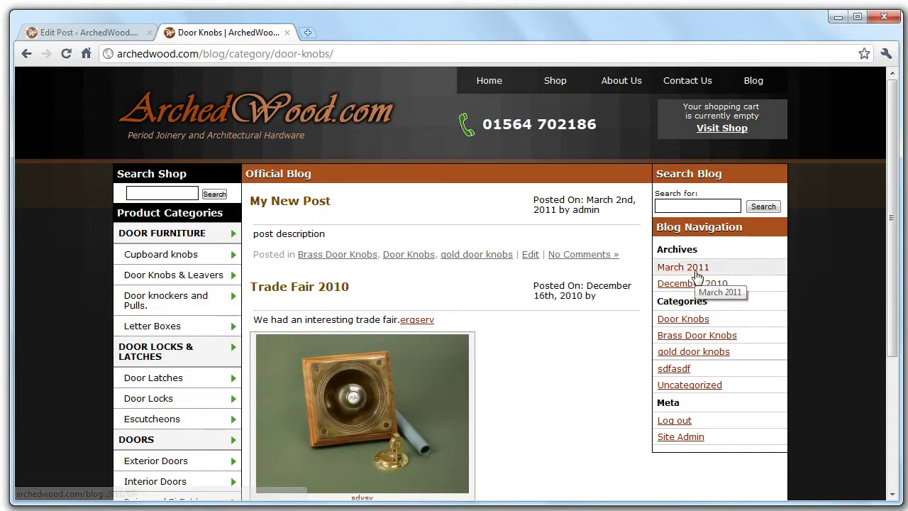
Browse the December 2010 and March 2011 archives, then return to the post editor.
{"action": "left_click_drag", "start_coordinate": [703, 254], "coordinate": [632, 249]}
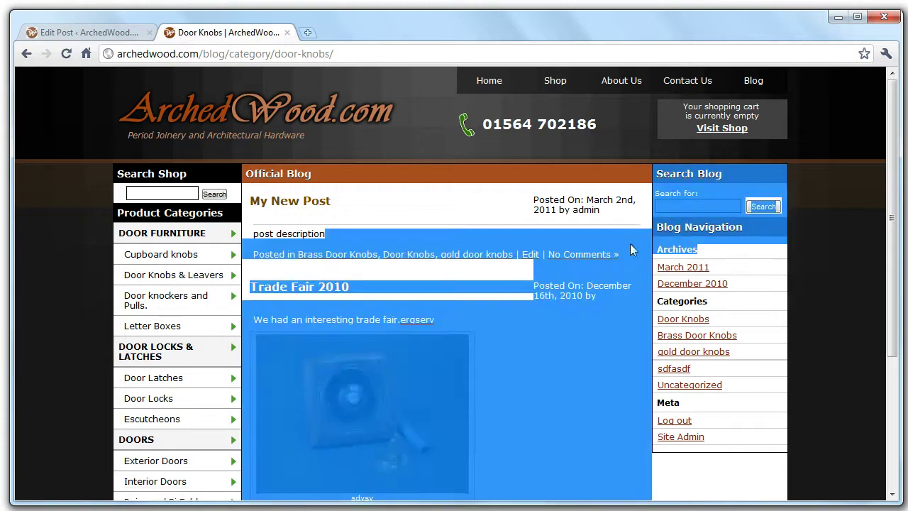
{"action": "left_click", "coordinate": [738, 255]}
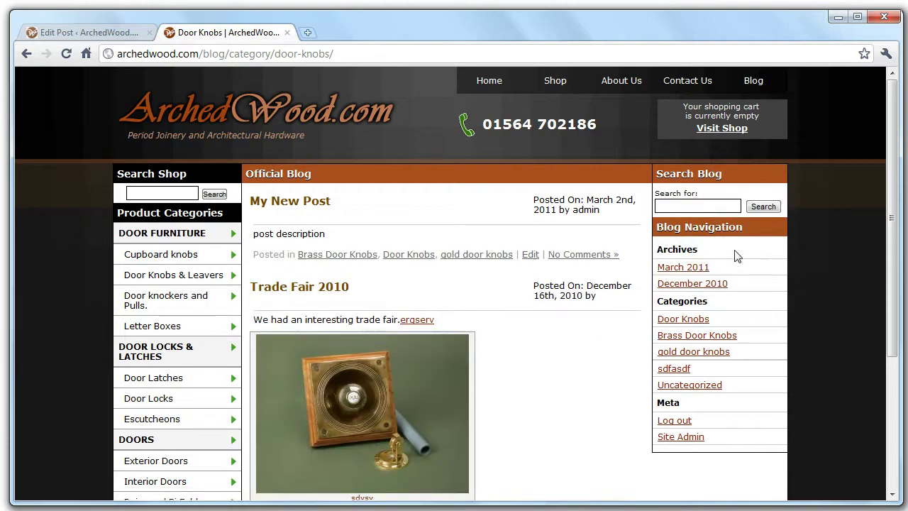
{"action": "left_click", "coordinate": [702, 285]}
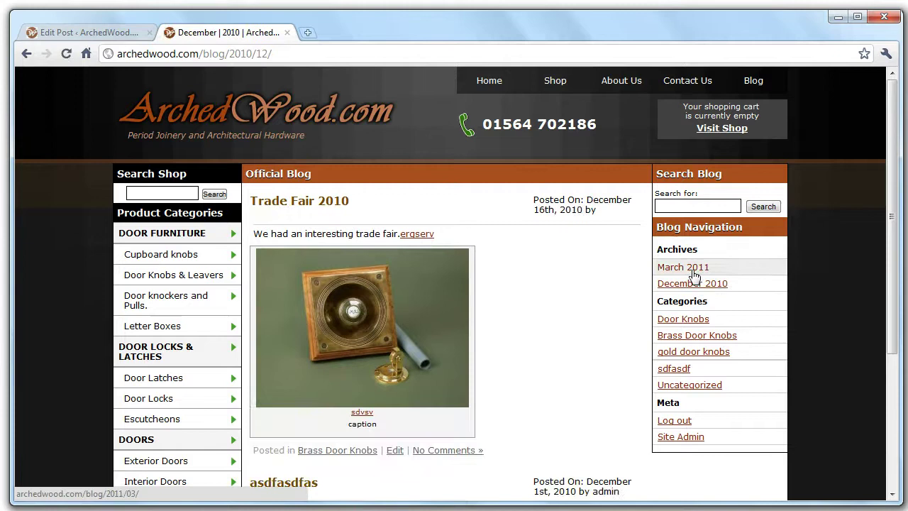
{"action": "left_click", "coordinate": [699, 268]}
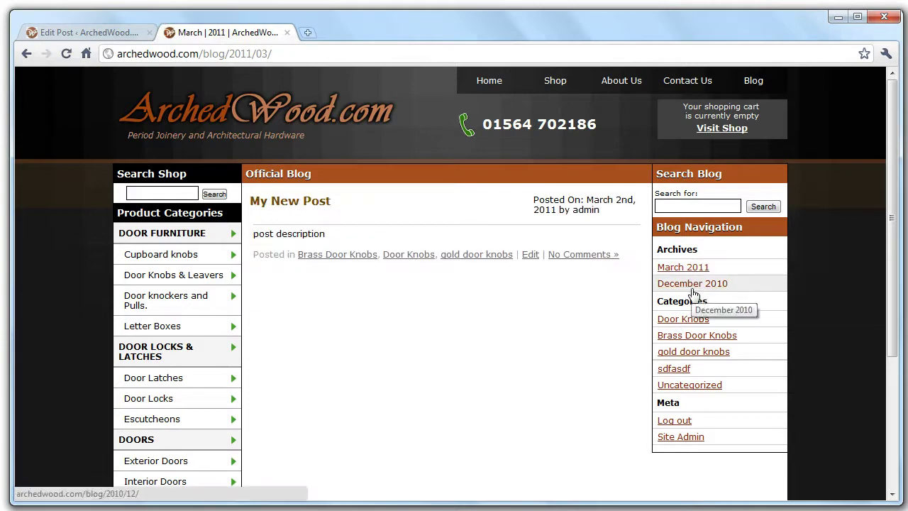
{"action": "left_click", "coordinate": [51, 32]}
{"action": "left_click", "coordinate": [278, 361]}
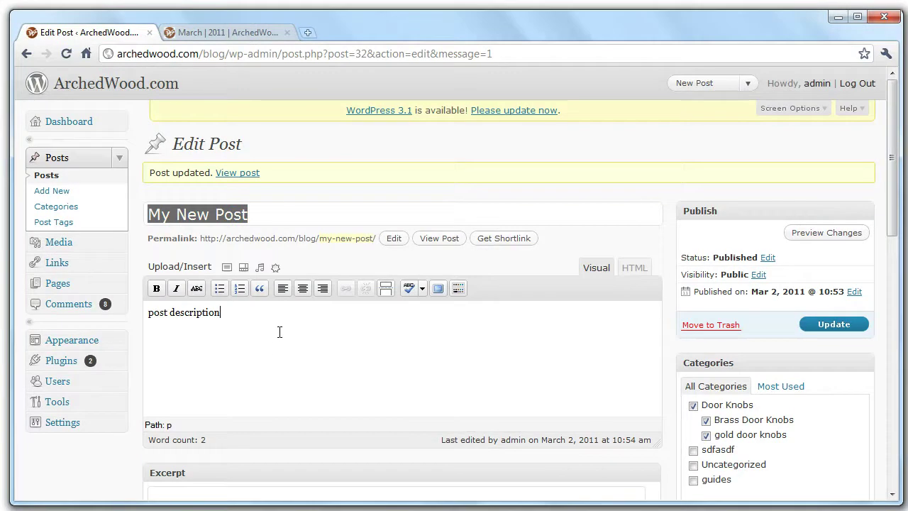
Upload the-O.png from the Desktop as a new image for the post.
{"action": "left_click", "coordinate": [227, 268]}
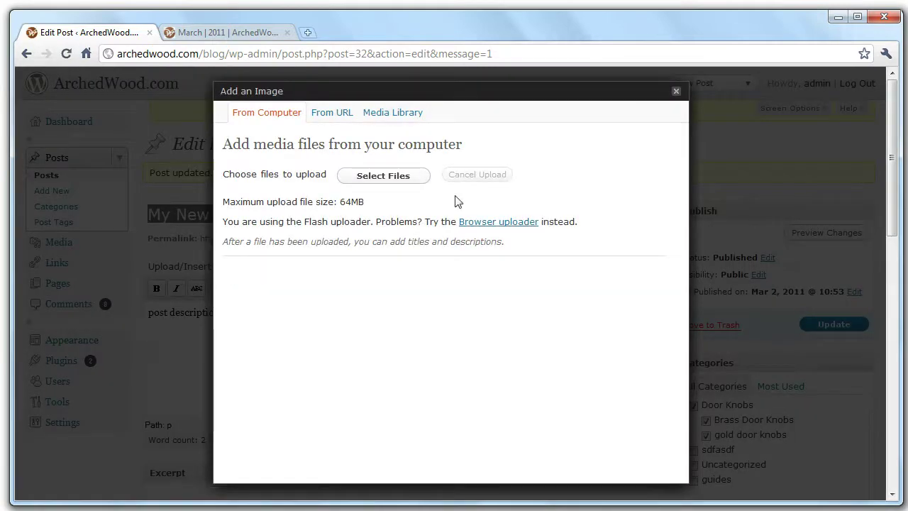
{"action": "left_click", "coordinate": [395, 176]}
{"action": "left_click_drag", "start_coordinate": [403, 88], "coordinate": [393, 252]}
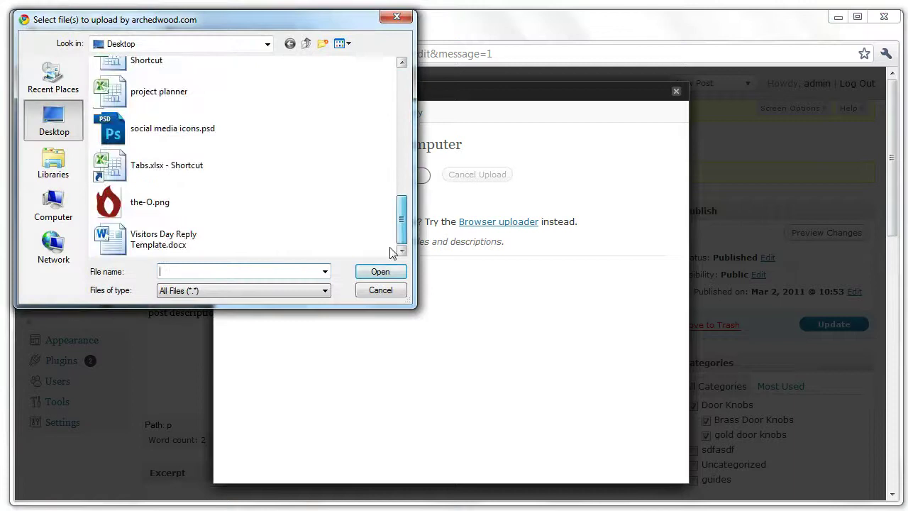
{"action": "left_click", "coordinate": [171, 195]}
{"action": "left_click", "coordinate": [378, 274]}
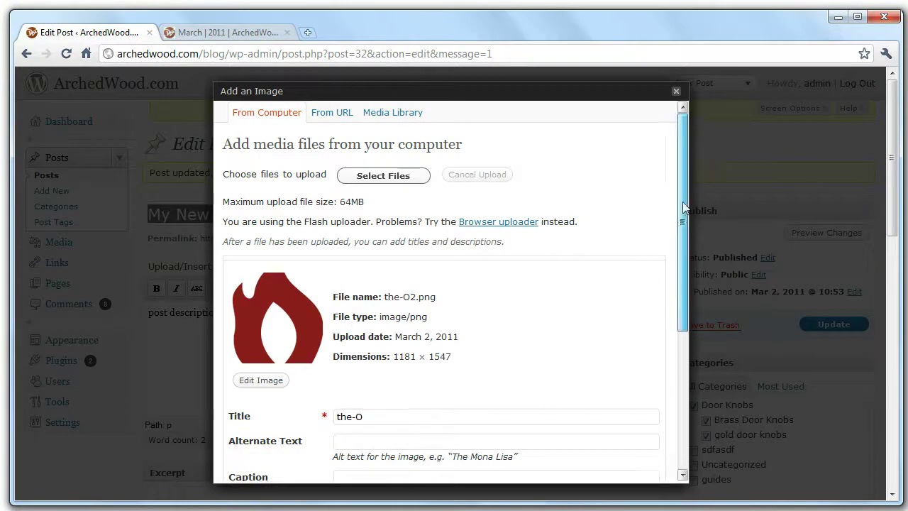
{"action": "left_click_drag", "start_coordinate": [682, 202], "coordinate": [682, 316]}
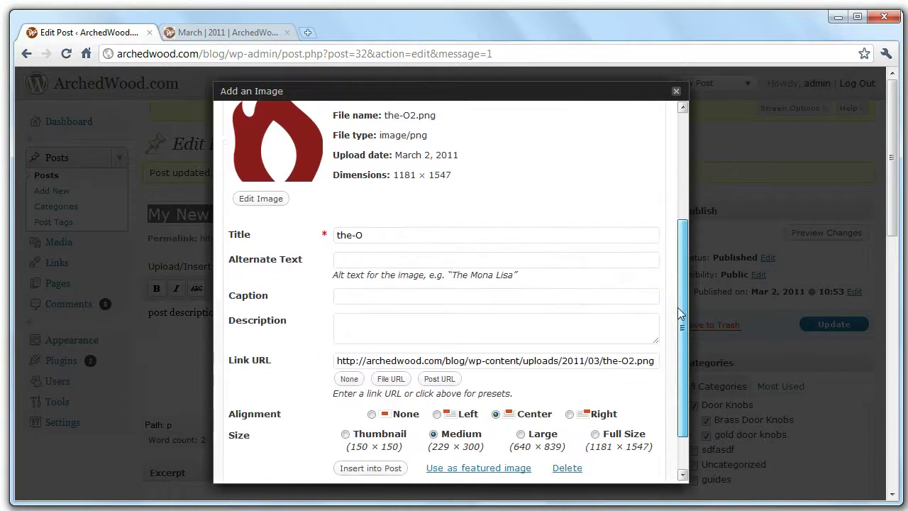
Enter 'web development birmingham logo' as the image's alternate text.
{"action": "left_click", "coordinate": [371, 261]}
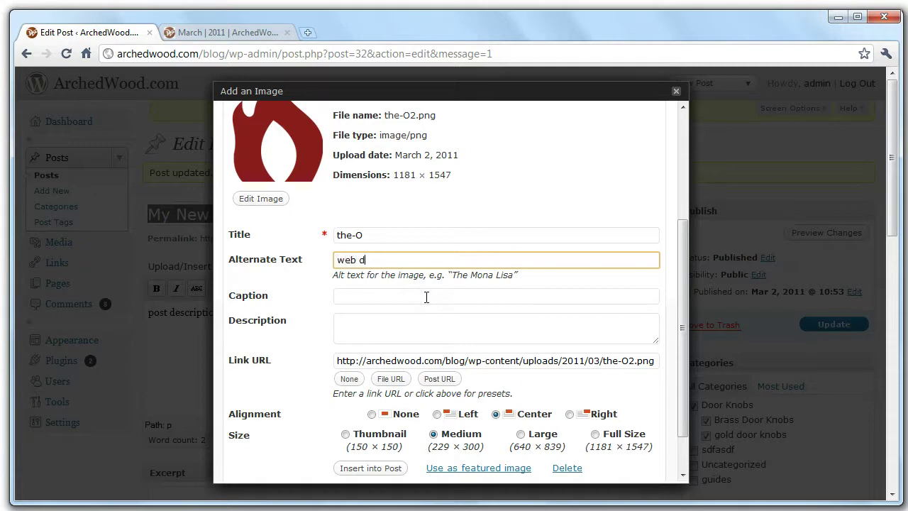
{"action": "type", "text": "evelopment birmi"}
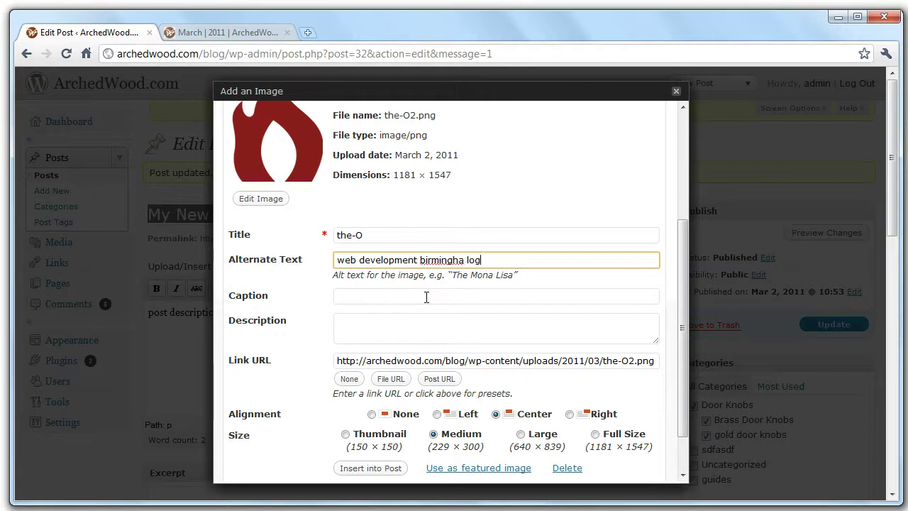
{"action": "type", "text": "ngha"}
{"action": "key", "text": "BackSpace"}
{"action": "type", "text": "m"}
{"action": "left_click_drag", "start_coordinate": [473, 260], "coordinate": [284, 259]}
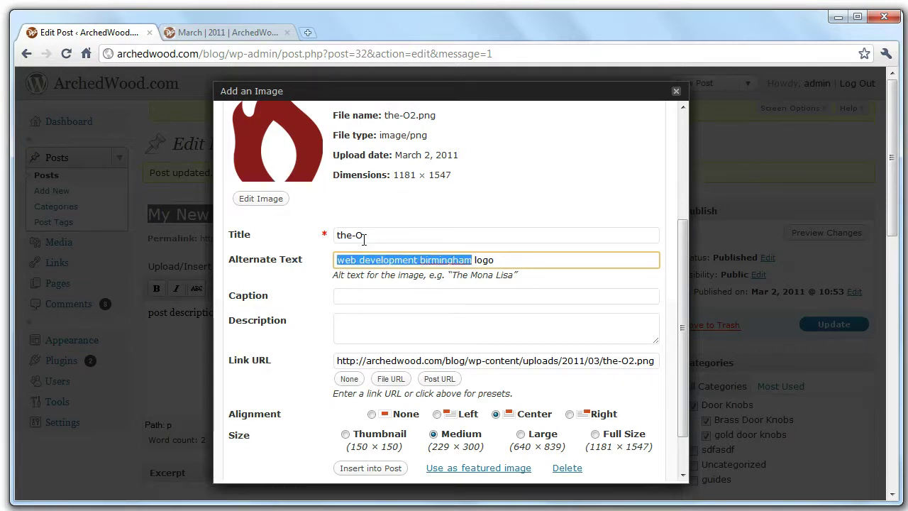
{"action": "scroll", "coordinate": [364, 238], "scroll_direction": "down", "scroll_amount": 2}
Clear the image's link URL using the None button.
{"action": "left_click", "coordinate": [338, 306]}
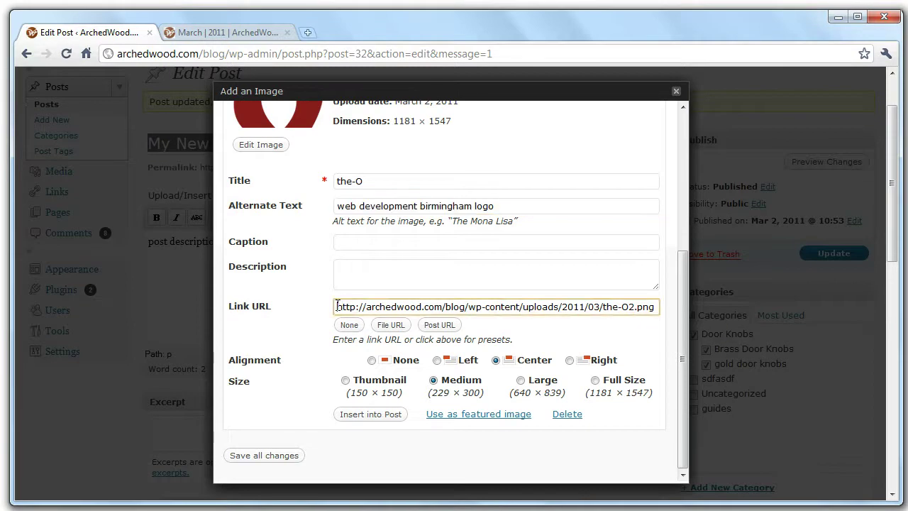
{"action": "triple_click", "coordinate": [658, 306]}
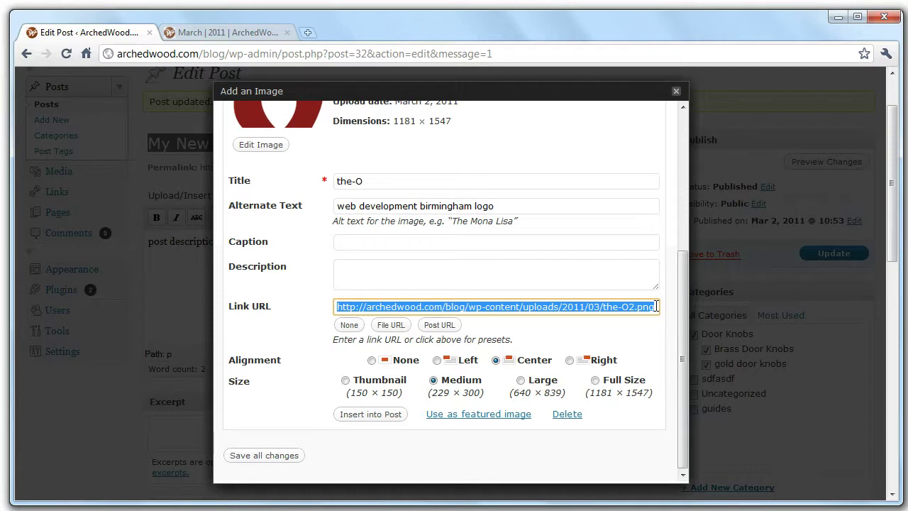
{"action": "left_click", "coordinate": [657, 307]}
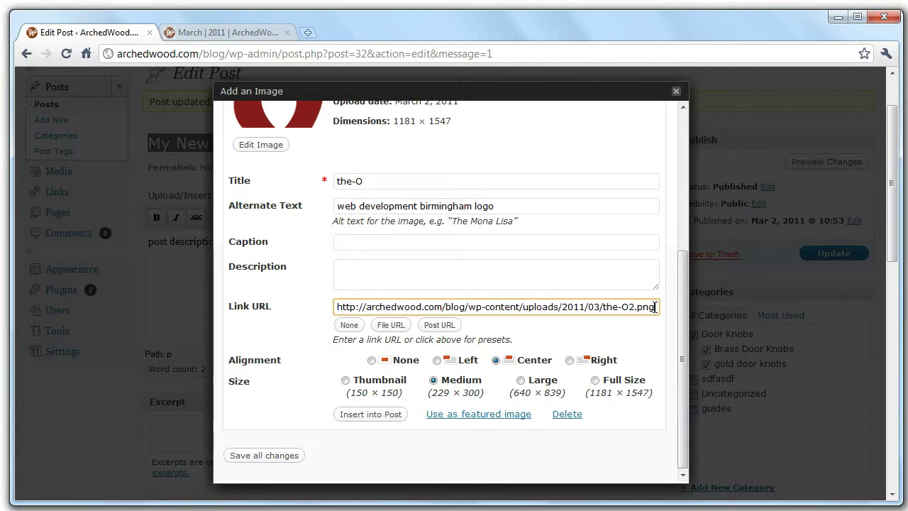
{"action": "left_click_drag", "start_coordinate": [658, 306], "coordinate": [602, 308]}
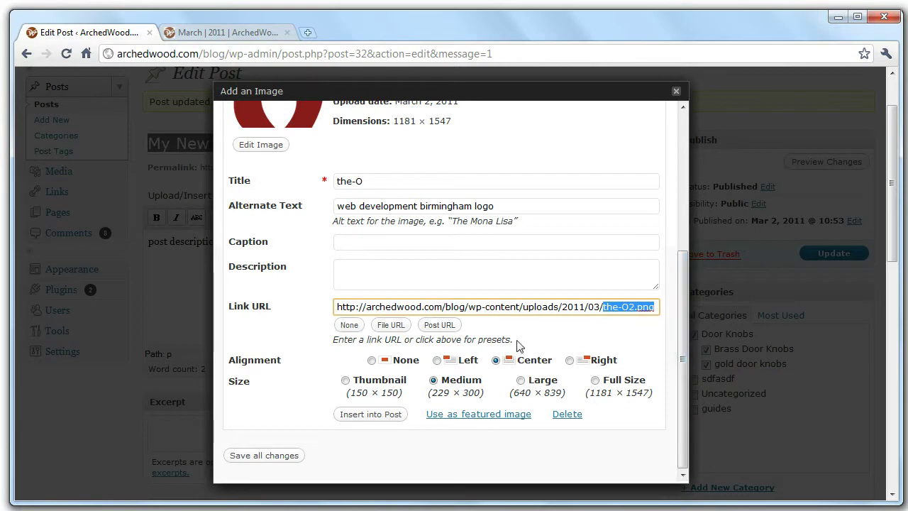
{"action": "left_click", "coordinate": [350, 325]}
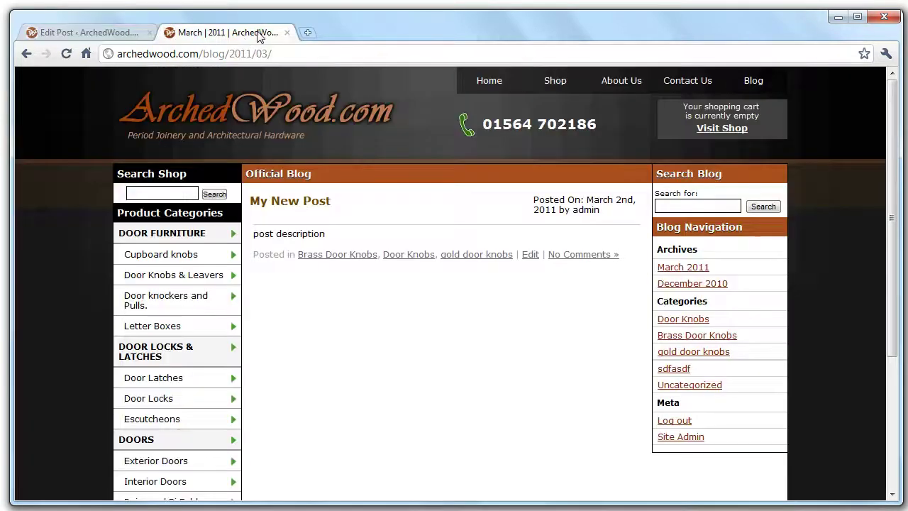
Copy the DOOR LOCKS & LATCHES category page address, then return to the image details.
{"action": "scroll", "coordinate": [290, 397], "scroll_direction": "down", "scroll_amount": 3}
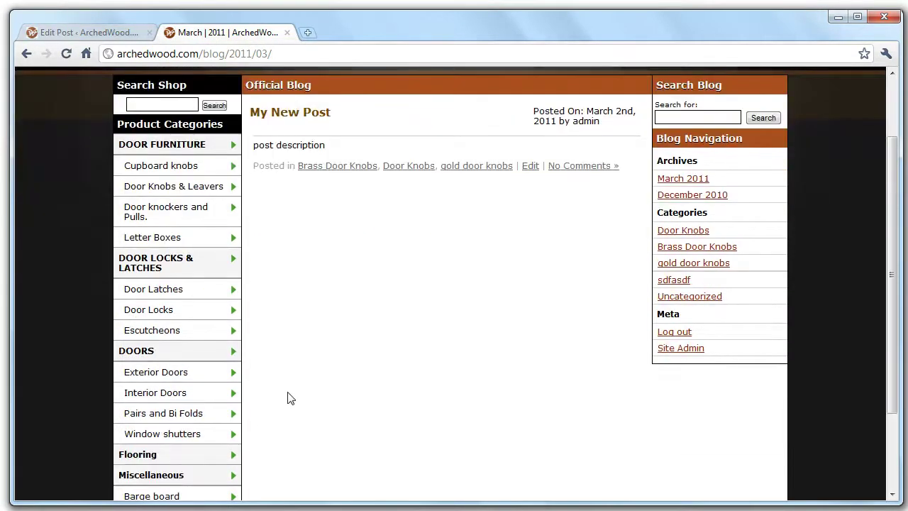
{"action": "left_click", "coordinate": [149, 262]}
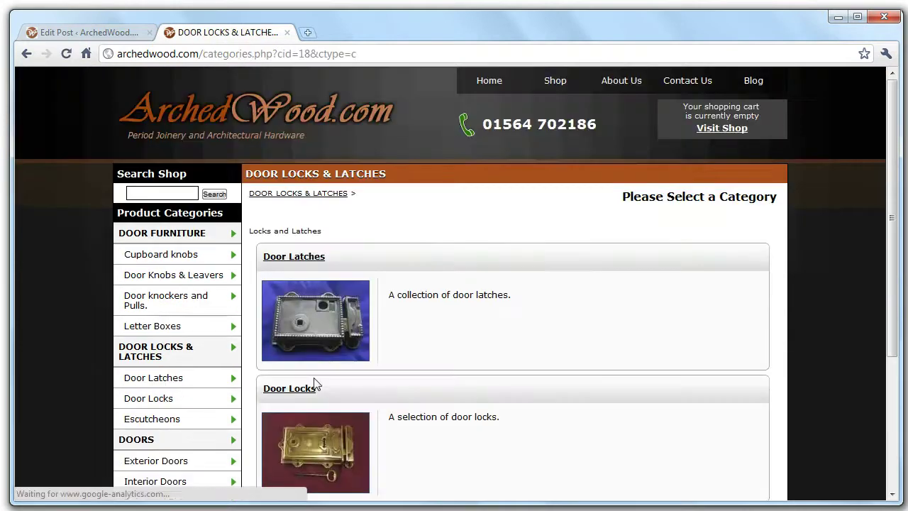
{"action": "scroll", "coordinate": [437, 364], "scroll_direction": "down", "scroll_amount": 3}
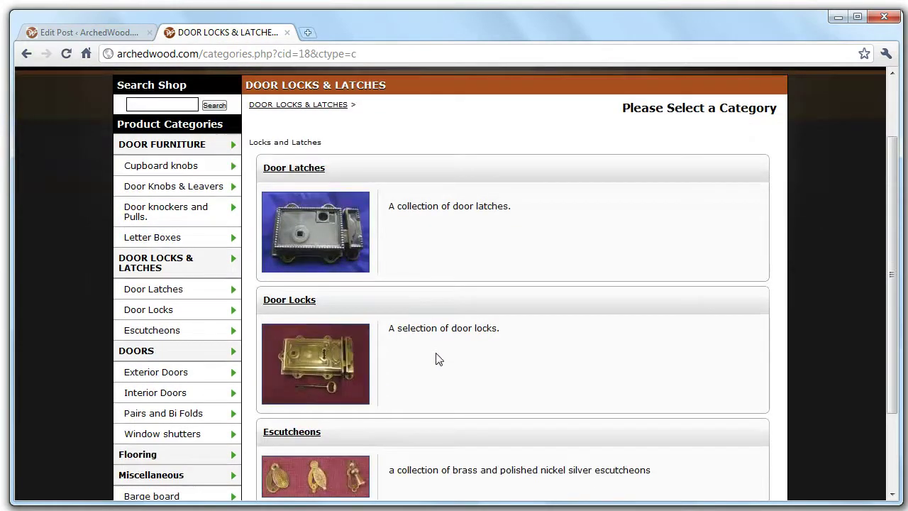
{"action": "left_click", "coordinate": [374, 53]}
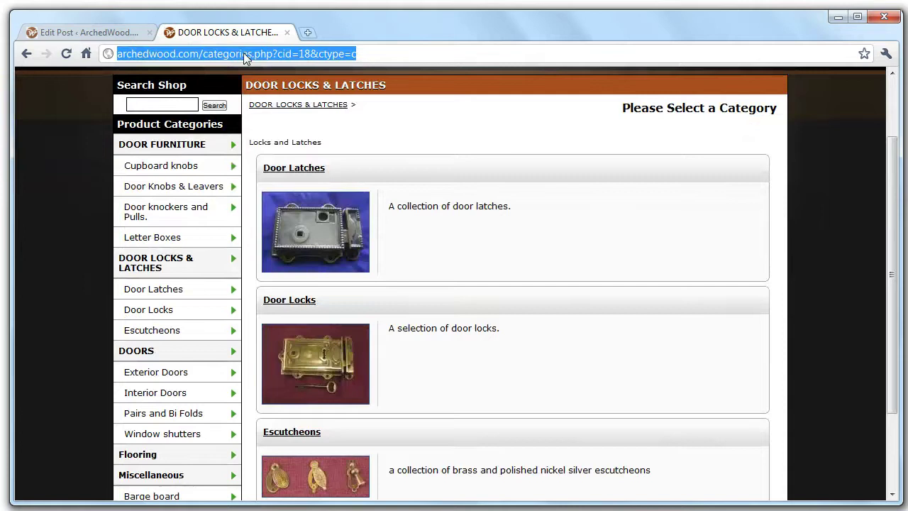
{"action": "right_click", "coordinate": [243, 52]}
{"action": "left_click", "coordinate": [270, 98]}
{"action": "left_click", "coordinate": [85, 32]}
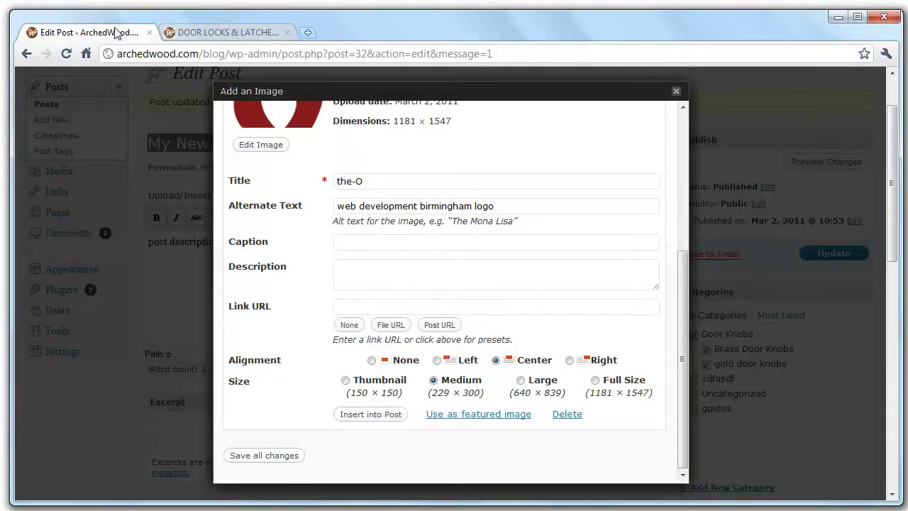
Insert the centred, medium-size image linked to the Door Locks & Latches category page.
{"action": "right_click", "coordinate": [361, 307]}
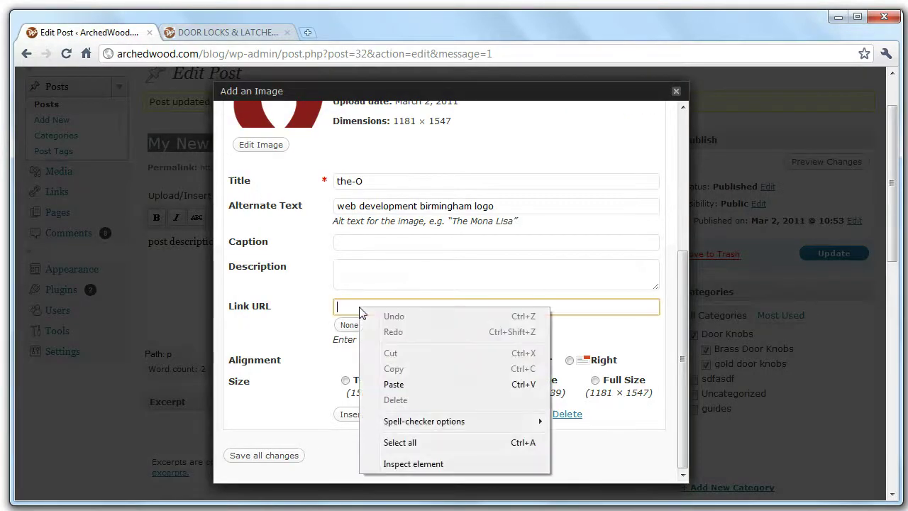
{"action": "left_click", "coordinate": [387, 383]}
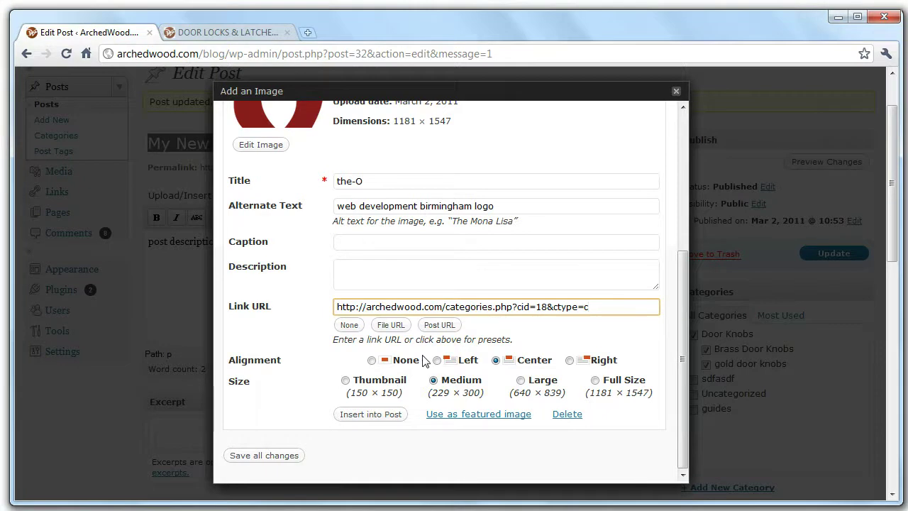
{"action": "scroll", "coordinate": [543, 357], "scroll_direction": "down", "scroll_amount": 1}
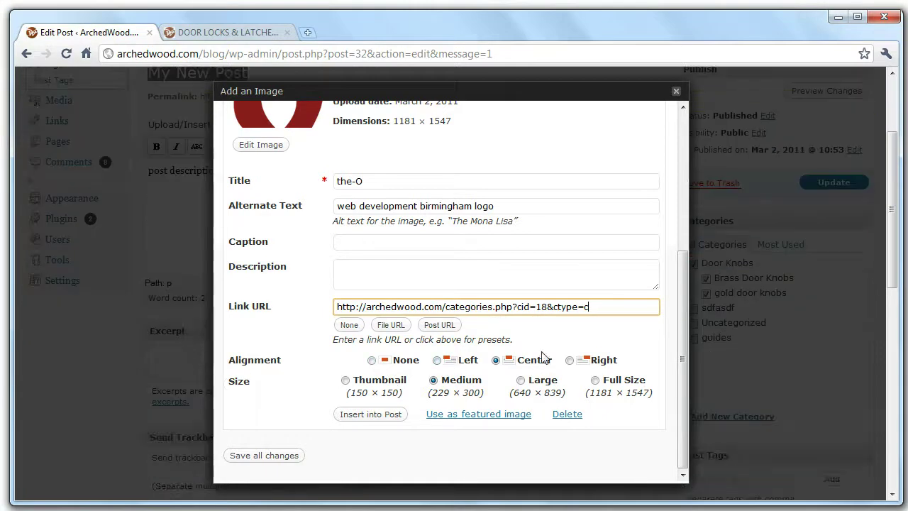
{"action": "left_click", "coordinate": [438, 360]}
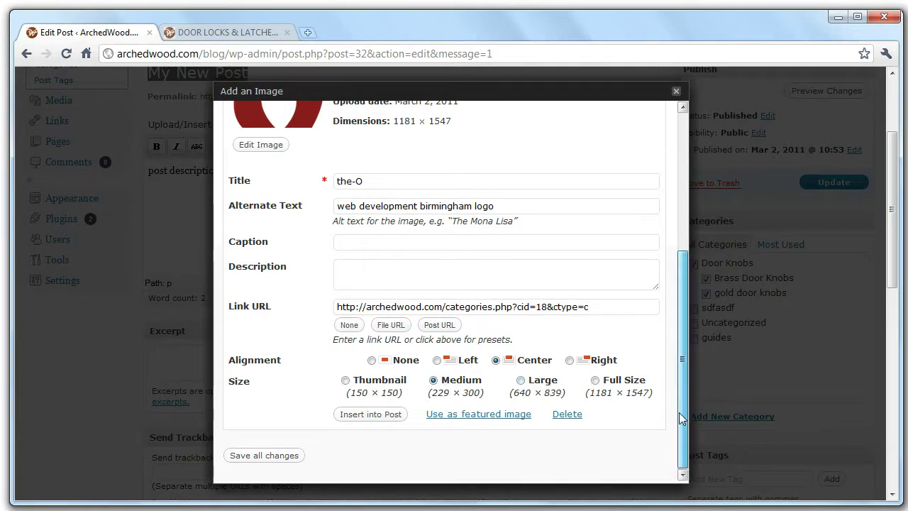
{"action": "left_click", "coordinate": [388, 415]}
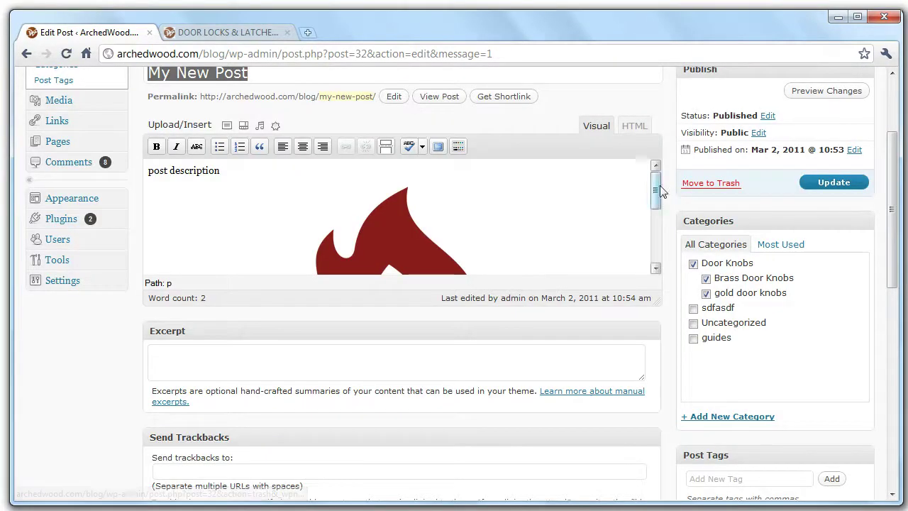
{"action": "left_click_drag", "start_coordinate": [660, 185], "coordinate": [658, 255]}
Update My New Post and verify the flame image appears on the ArchedWood blog.
{"action": "left_click", "coordinate": [838, 184]}
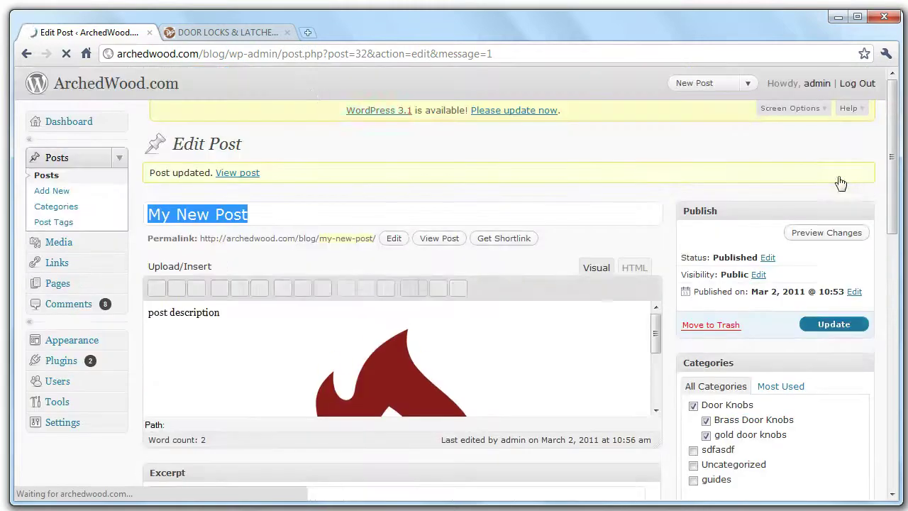
{"action": "left_click", "coordinate": [221, 35]}
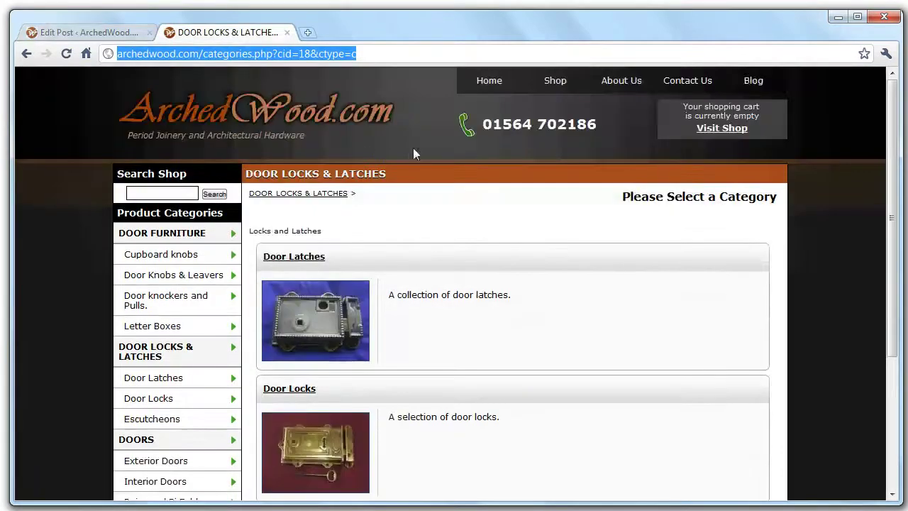
{"action": "left_click", "coordinate": [749, 84]}
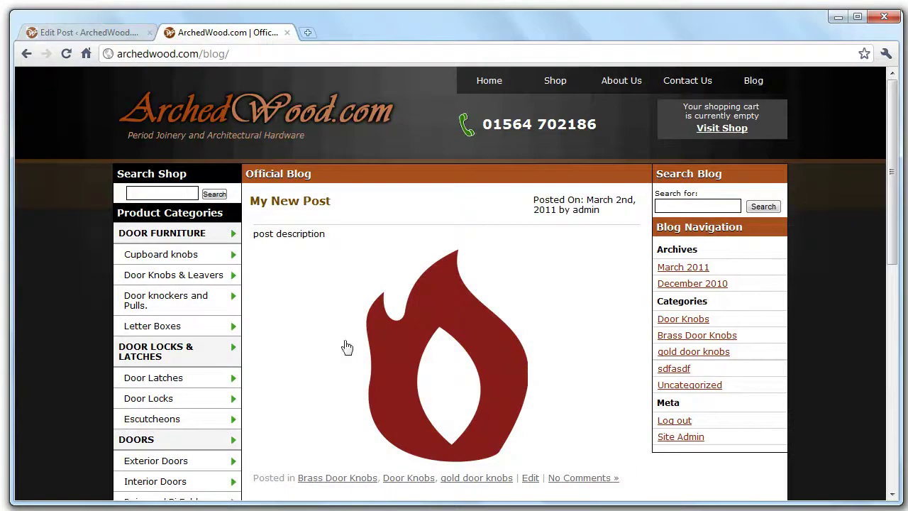
{"action": "left_click", "coordinate": [92, 33]}
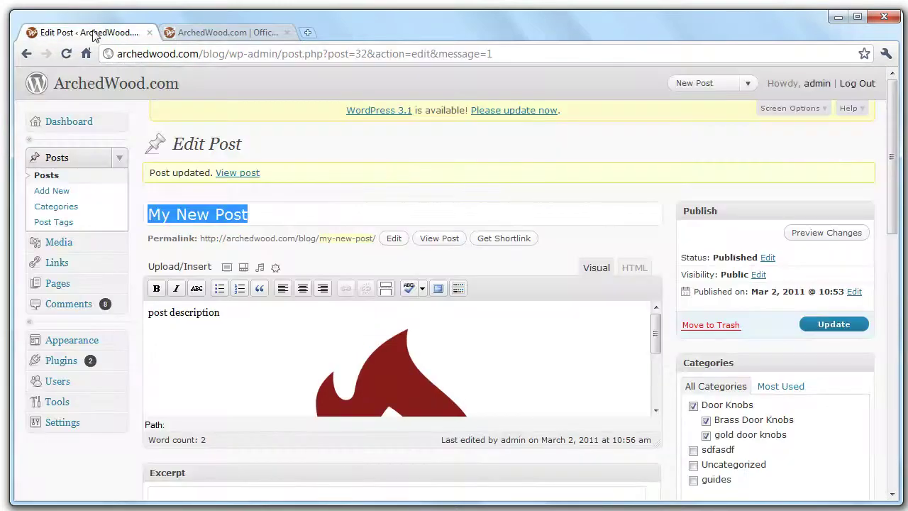
Type a placeholder line 'dvgdfv' below the post description.
{"action": "mouse_move", "coordinate": [654, 335]}
{"action": "left_mouse_down"}
{"action": "mouse_move", "coordinate": [659, 387]}
{"action": "mouse_move", "coordinate": [659, 334]}
{"action": "left_mouse_up"}
{"action": "left_click", "coordinate": [361, 408]}
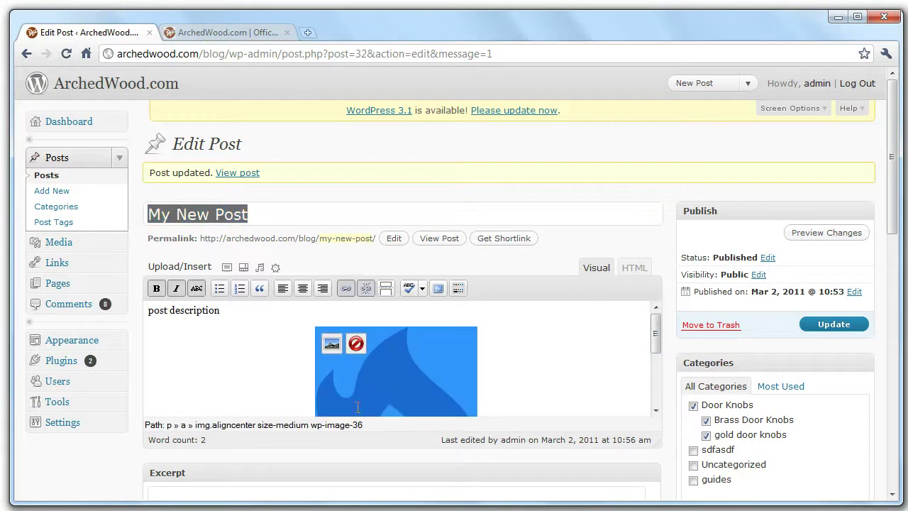
{"action": "left_click", "coordinate": [281, 325]}
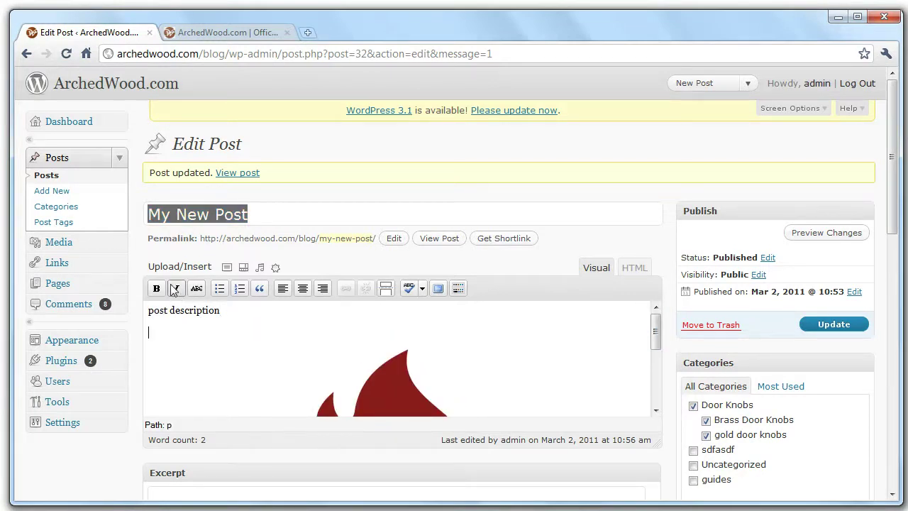
{"action": "type", "text": "dvgdfv"}
Make the line a bold bullet point, start a second bullet, and update the post.
{"action": "left_click_drag", "start_coordinate": [185, 333], "coordinate": [120, 334]}
{"action": "left_click", "coordinate": [162, 291]}
{"action": "left_click", "coordinate": [219, 288]}
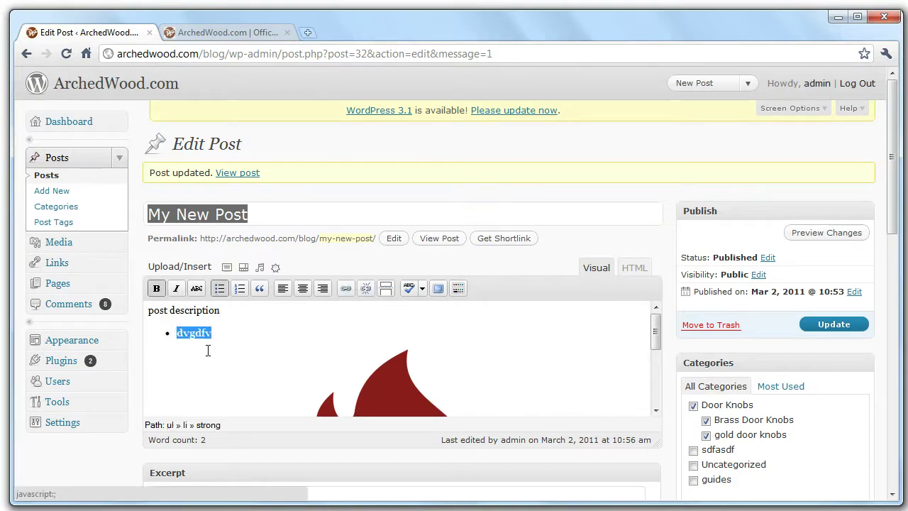
{"action": "left_click", "coordinate": [226, 333]}
{"action": "key", "text": "Return"}
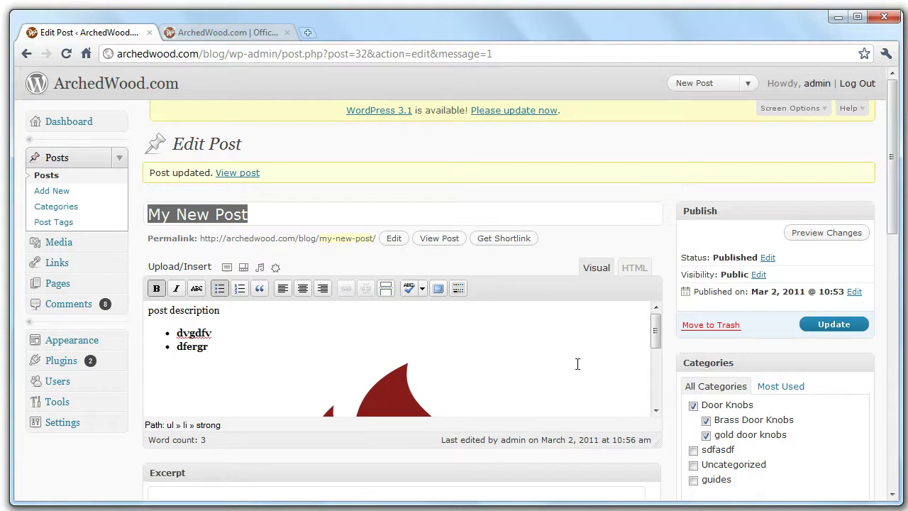
{"action": "left_click", "coordinate": [834, 325]}
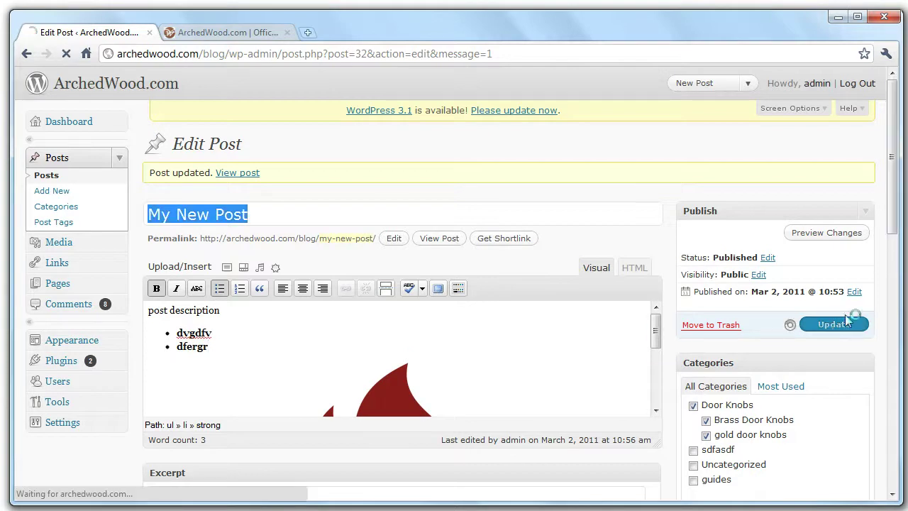
{"action": "left_click_drag", "start_coordinate": [896, 241], "coordinate": [896, 482]}
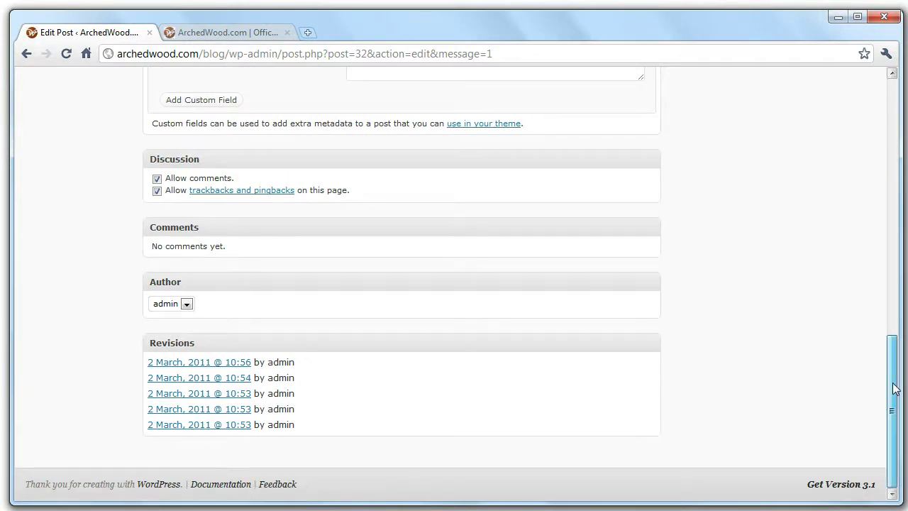
{"action": "left_click_drag", "start_coordinate": [892, 389], "coordinate": [895, 124]}
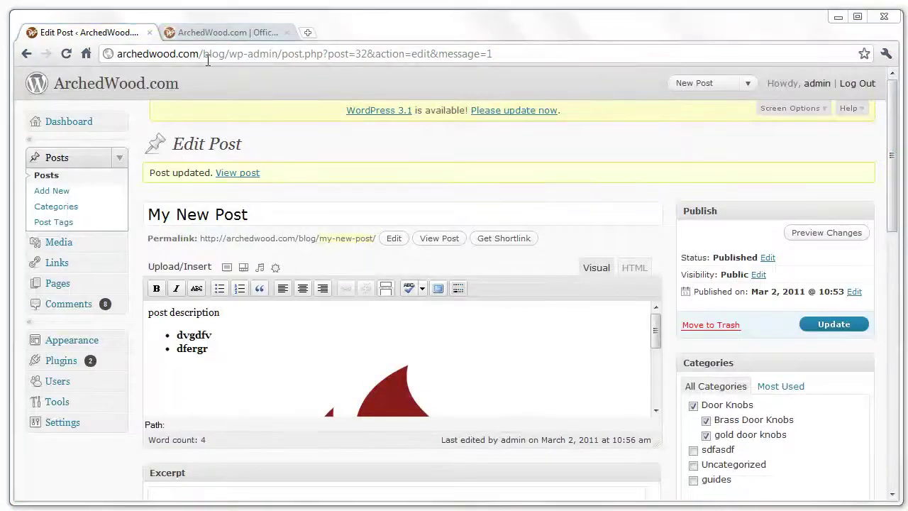
Open My New Post on the ArchedWood blog and post the comment 'new comment'.
{"action": "left_click", "coordinate": [237, 30]}
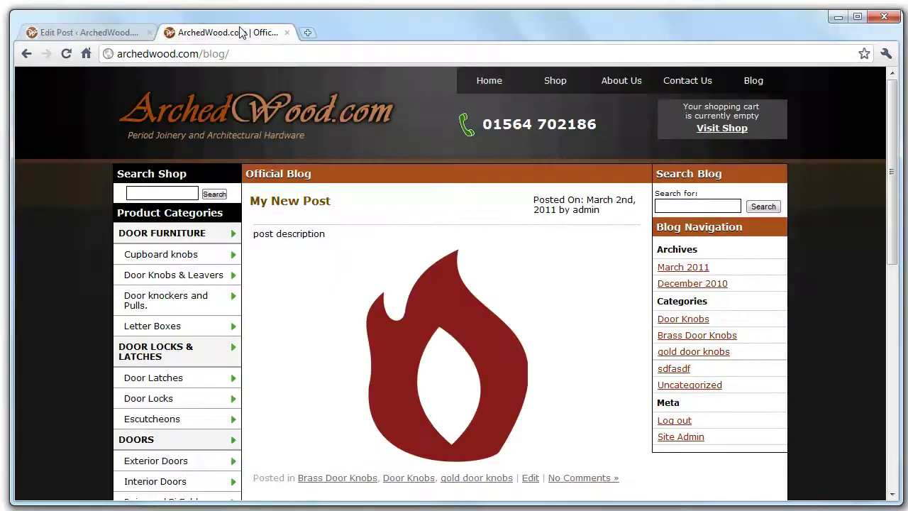
{"action": "scroll", "coordinate": [457, 280], "scroll_direction": "down", "scroll_amount": 4}
{"action": "scroll", "coordinate": [449, 308], "scroll_direction": "up", "scroll_amount": 3}
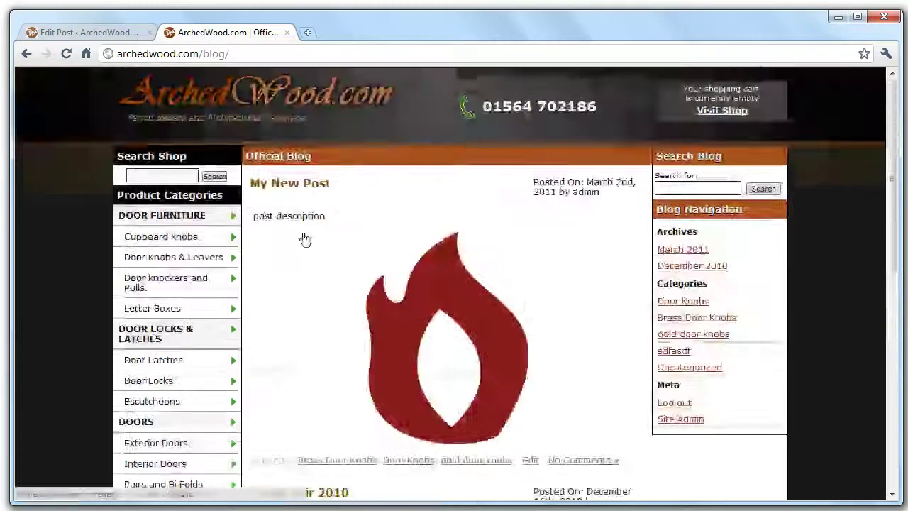
{"action": "left_click", "coordinate": [320, 186]}
{"action": "scroll", "coordinate": [465, 298], "scroll_direction": "down", "scroll_amount": 3}
{"action": "scroll", "coordinate": [464, 298], "scroll_direction": "down", "scroll_amount": 3}
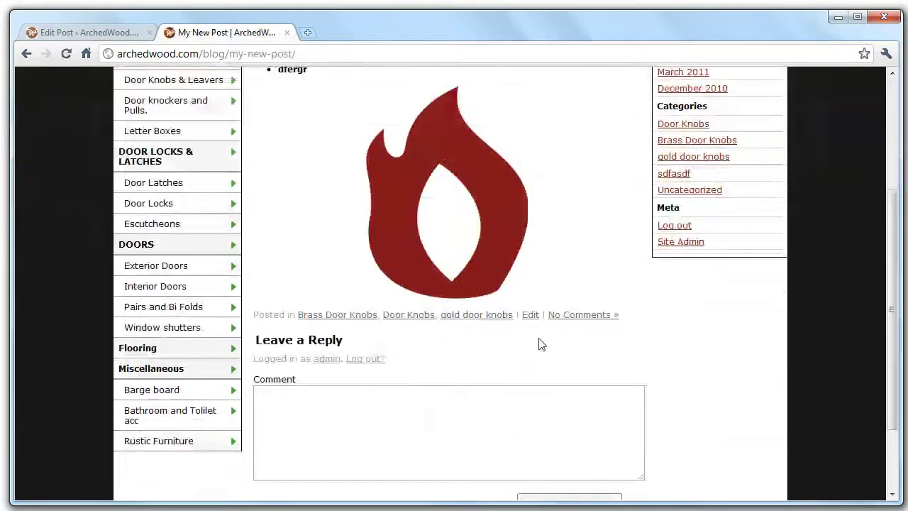
{"action": "scroll", "coordinate": [383, 440], "scroll_direction": "down", "scroll_amount": 3}
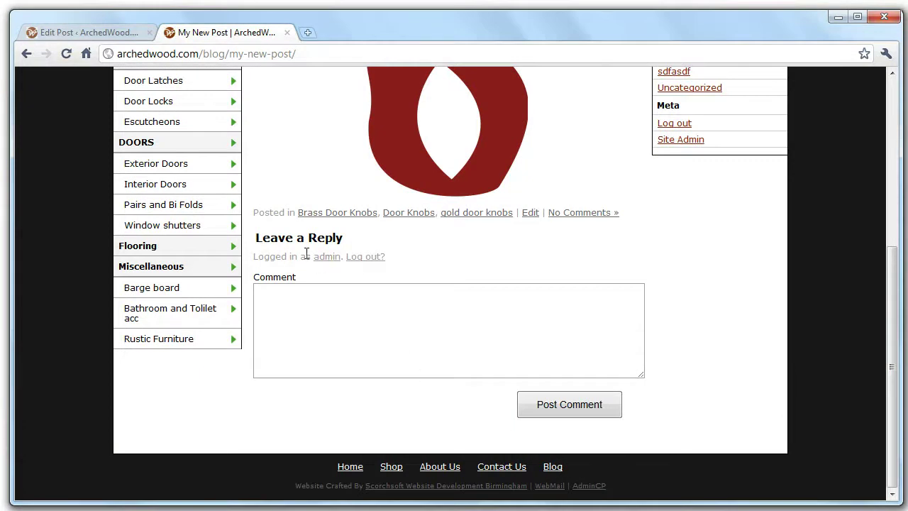
{"action": "left_click", "coordinate": [350, 339]}
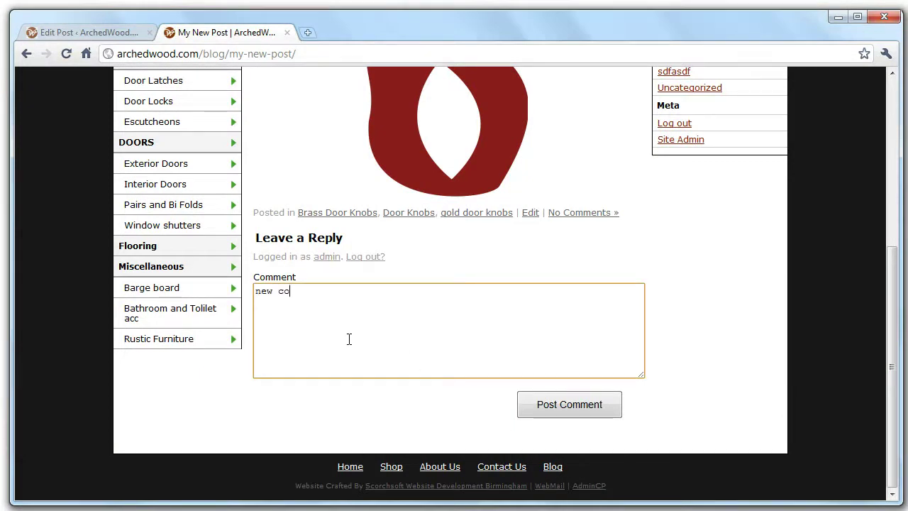
{"action": "left_click", "coordinate": [582, 402]}
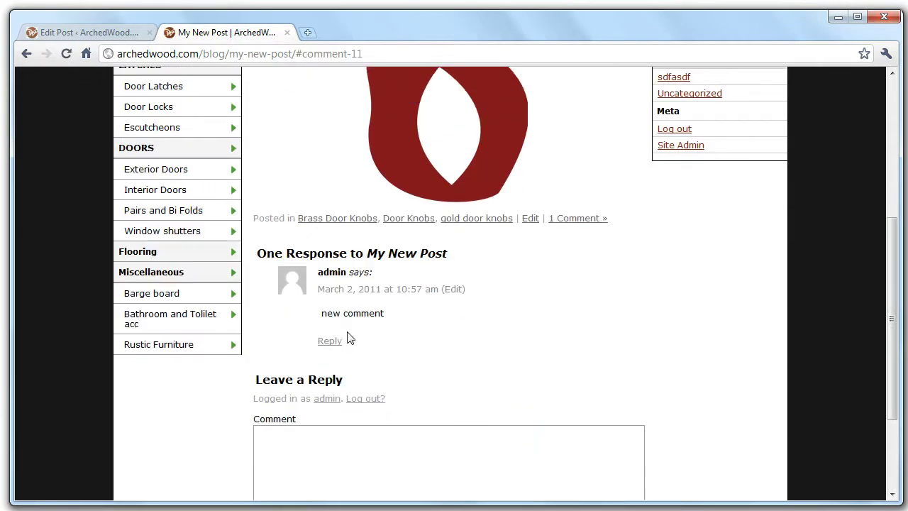
Open the WordPress list of all comments.
{"action": "left_click", "coordinate": [31, 35]}
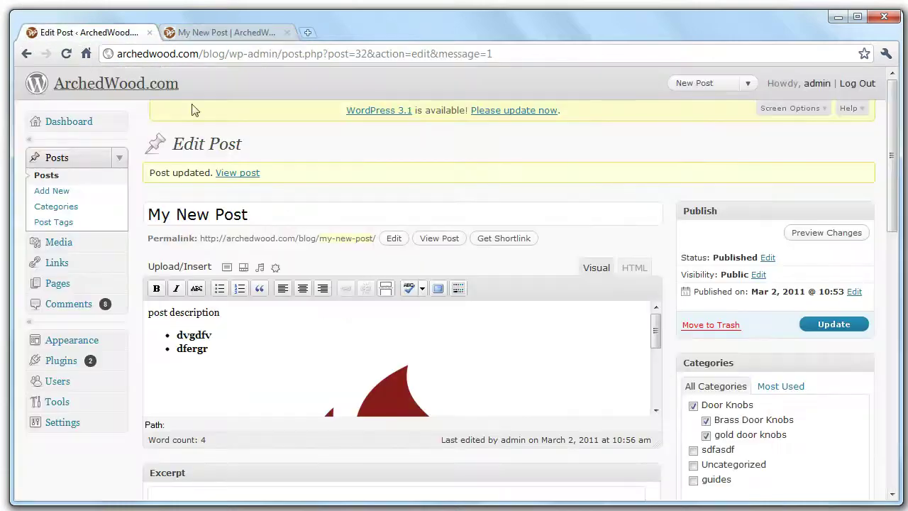
{"action": "left_click", "coordinate": [91, 309]}
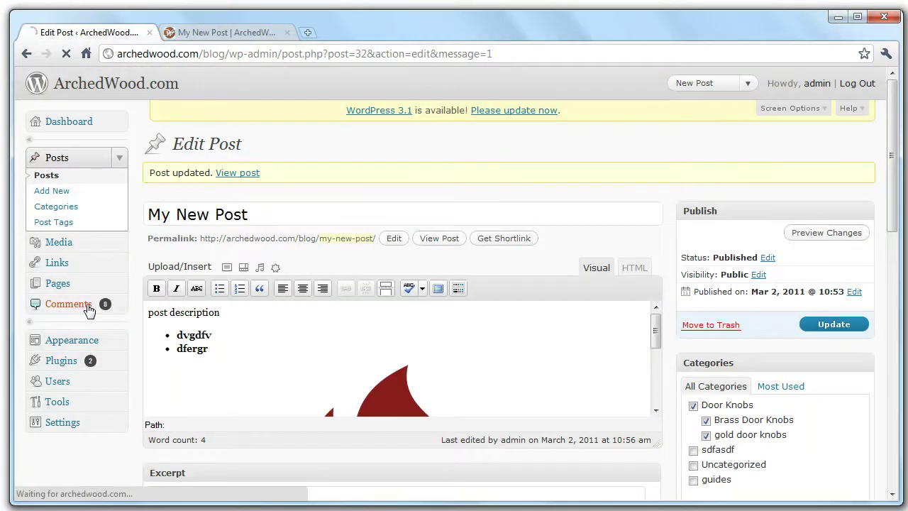
{"action": "scroll", "coordinate": [284, 319], "scroll_direction": "down", "scroll_amount": 3}
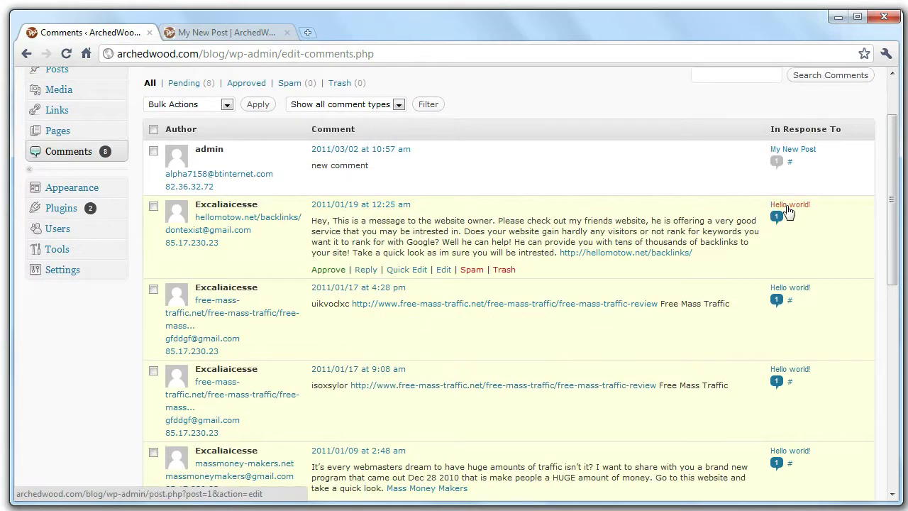
Check the Hello world! post's sample comment on the blog, then return to Comments admin.
{"action": "left_click", "coordinate": [217, 33]}
{"action": "scroll", "coordinate": [385, 213], "scroll_direction": "up", "scroll_amount": 5}
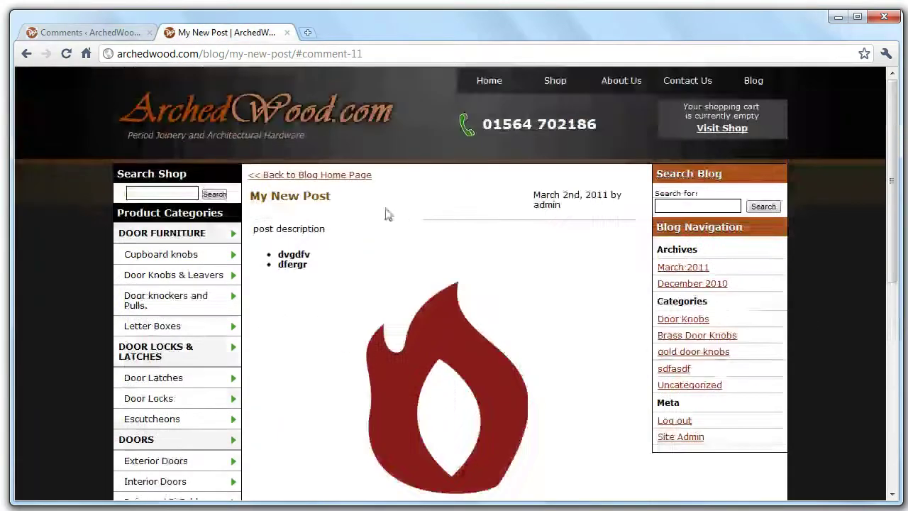
{"action": "left_click", "coordinate": [351, 181]}
{"action": "scroll", "coordinate": [350, 185], "scroll_direction": "down", "scroll_amount": 12}
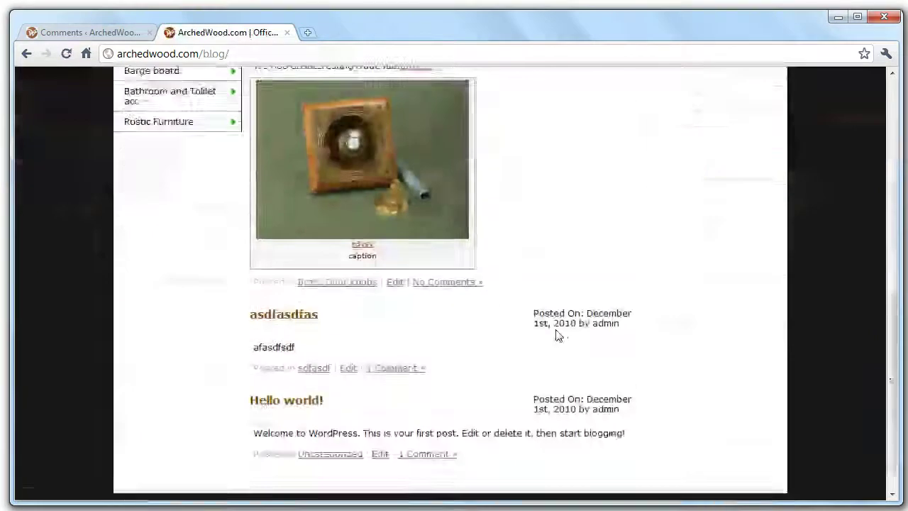
{"action": "left_click", "coordinate": [318, 368]}
{"action": "scroll", "coordinate": [487, 339], "scroll_direction": "down", "scroll_amount": 3}
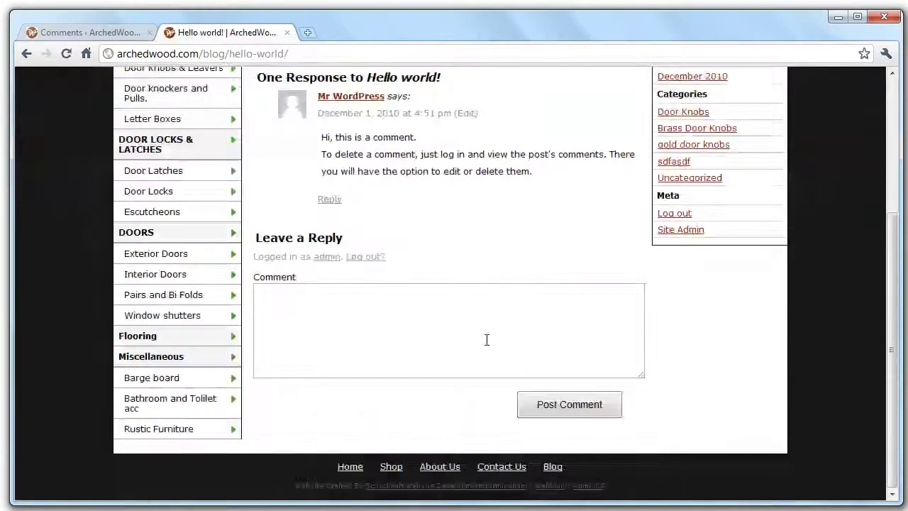
{"action": "scroll", "coordinate": [394, 253], "scroll_direction": "up", "scroll_amount": 1}
{"action": "left_click_drag", "start_coordinate": [533, 260], "coordinate": [319, 183]}
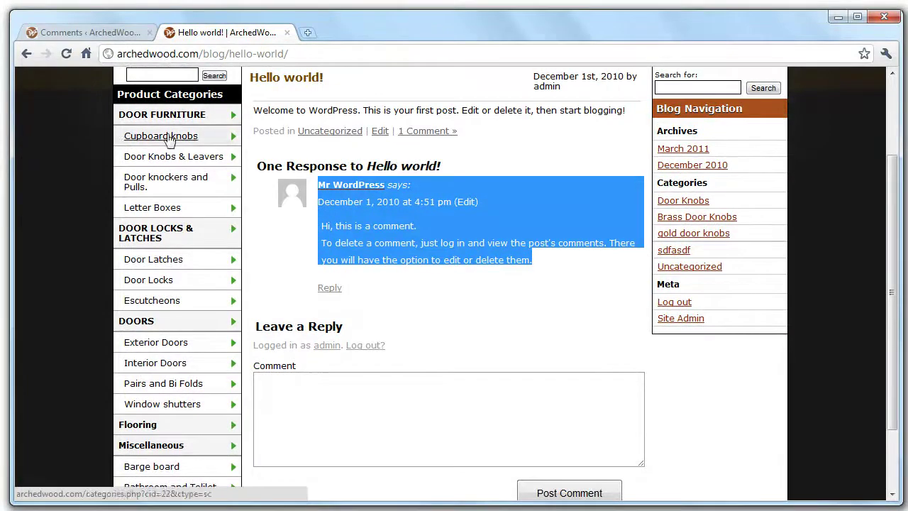
{"action": "left_click", "coordinate": [107, 33]}
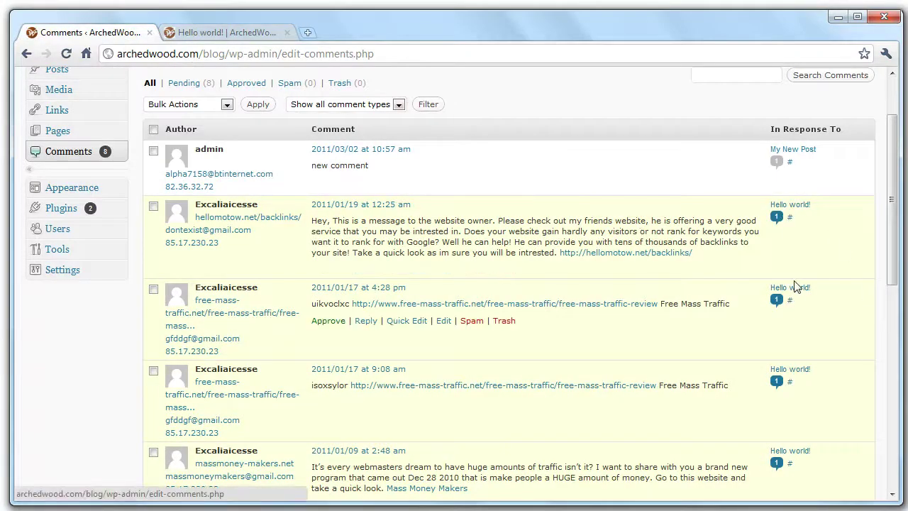
Approve the 17 January 2011, 4:28 pm Hello world! comment and confirm it on the post.
{"action": "scroll", "coordinate": [738, 419], "scroll_direction": "down", "scroll_amount": 2}
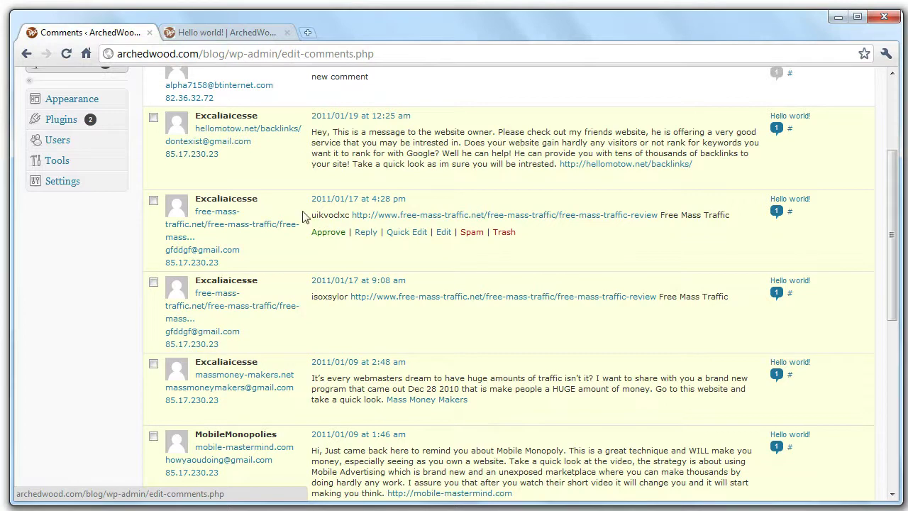
{"action": "left_click_drag", "start_coordinate": [226, 200], "coordinate": [431, 301]}
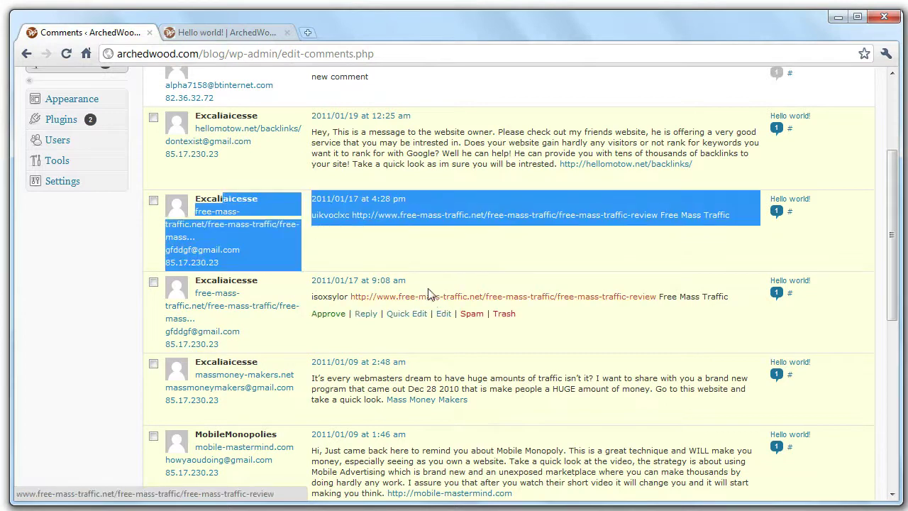
{"action": "left_click", "coordinate": [393, 263]}
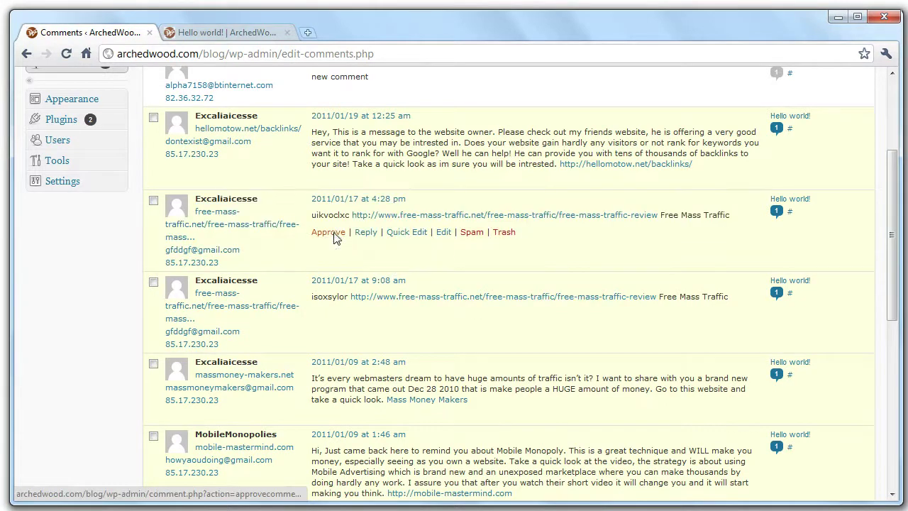
{"action": "left_click", "coordinate": [334, 234]}
{"action": "left_click", "coordinate": [198, 33]}
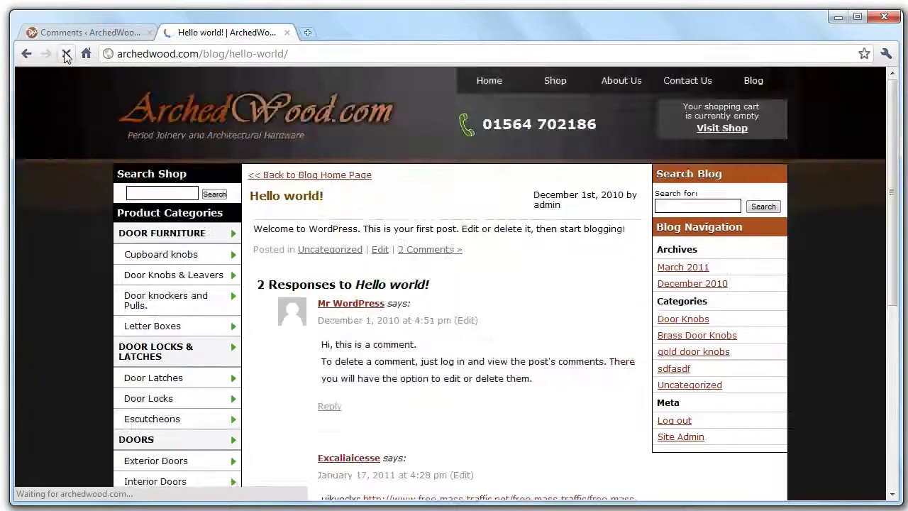
{"action": "scroll", "coordinate": [474, 274], "scroll_direction": "down", "scroll_amount": 3}
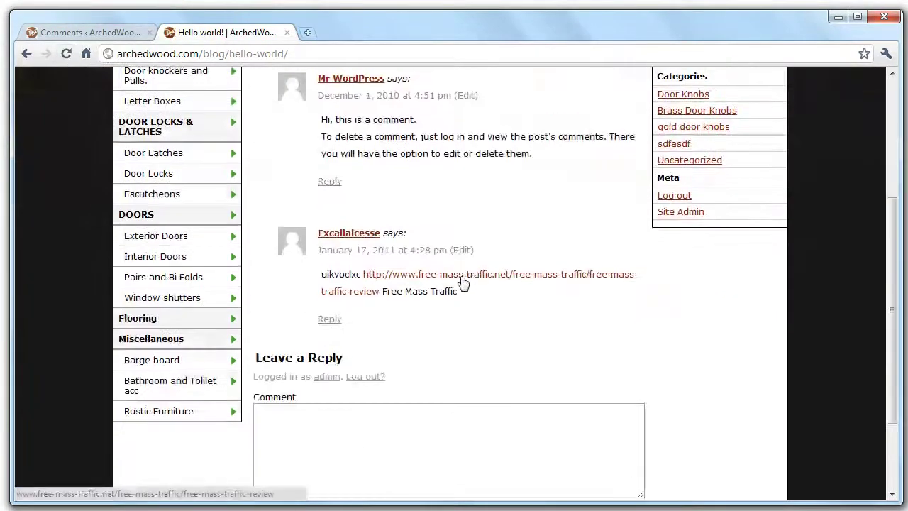
{"action": "left_click", "coordinate": [57, 32]}
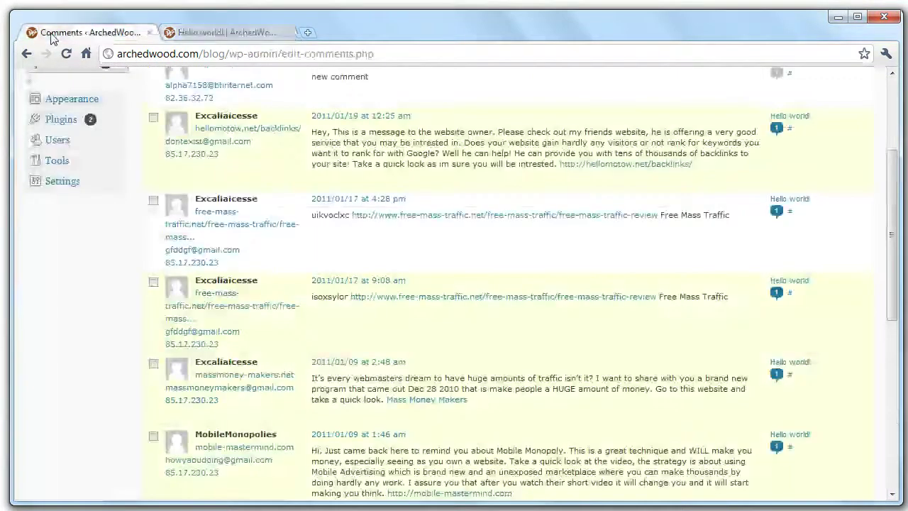
{"action": "scroll", "coordinate": [537, 422], "scroll_direction": "up", "scroll_amount": 3}
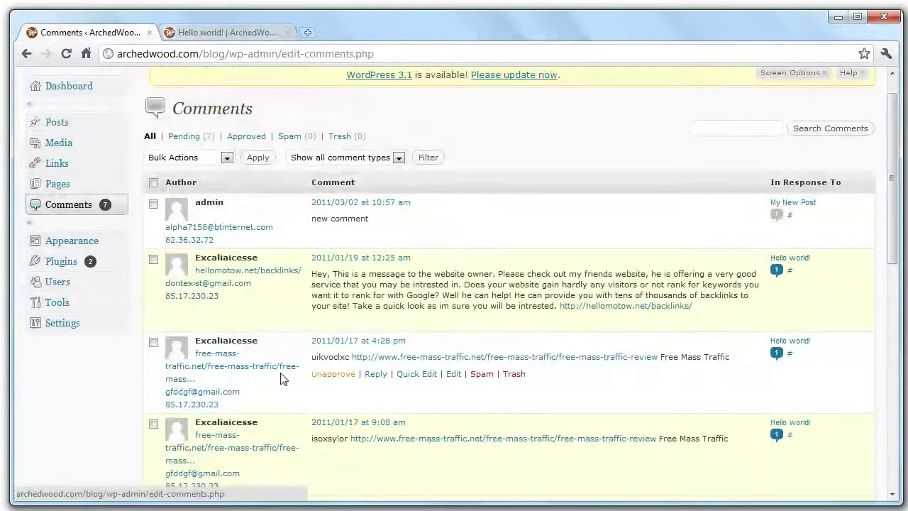
Tick the spam comments, including the backlinks, Mass Money Makers and Mobile Monopoly ones.
{"action": "left_click", "coordinate": [153, 260]}
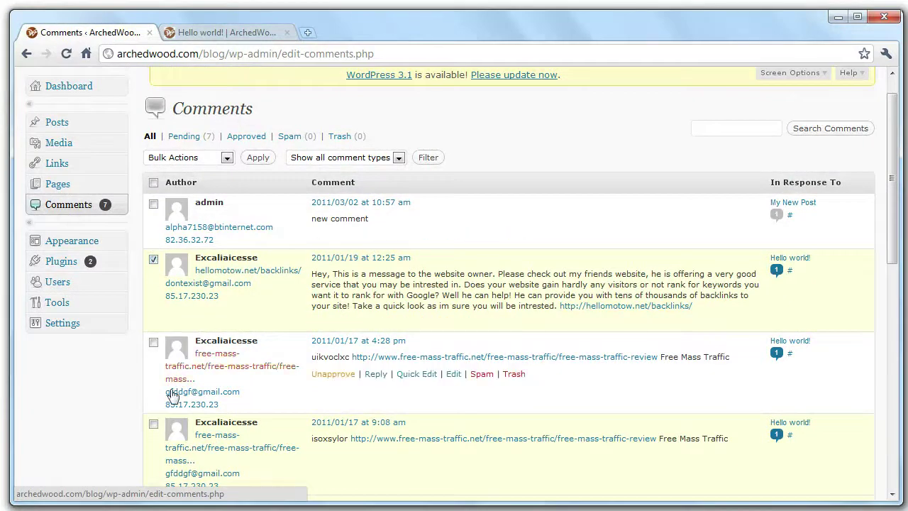
{"action": "left_click", "coordinate": [154, 342]}
{"action": "left_click", "coordinate": [153, 425]}
{"action": "scroll", "coordinate": [154, 398], "scroll_direction": "down", "scroll_amount": 3}
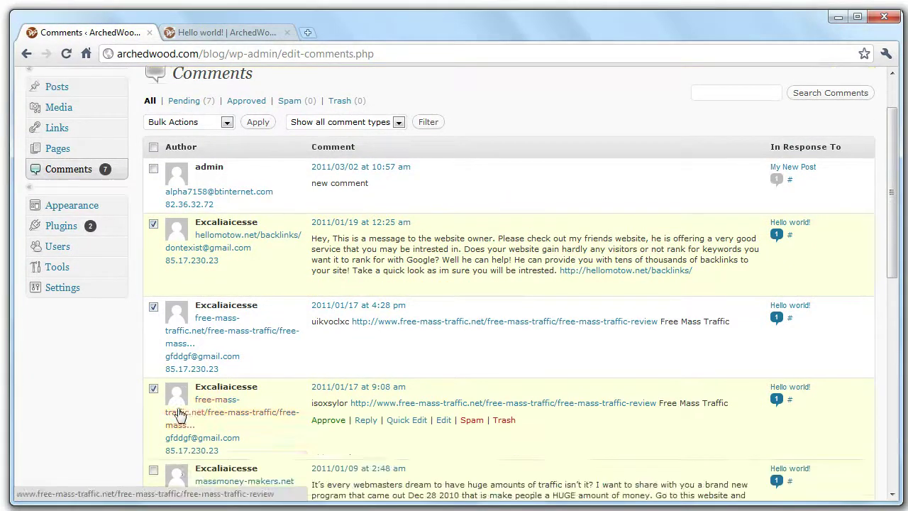
{"action": "left_click", "coordinate": [153, 312]}
{"action": "scroll", "coordinate": [155, 313], "scroll_direction": "down", "scroll_amount": 2}
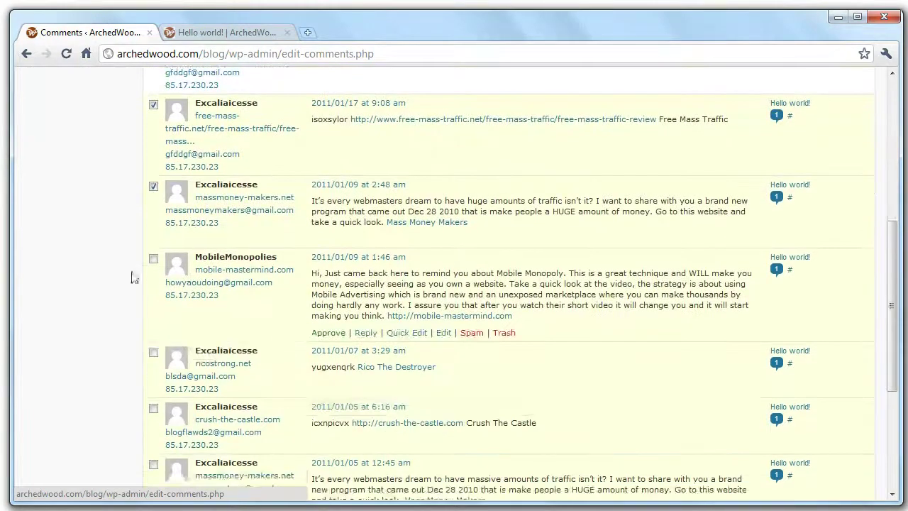
{"action": "left_click", "coordinate": [153, 259]}
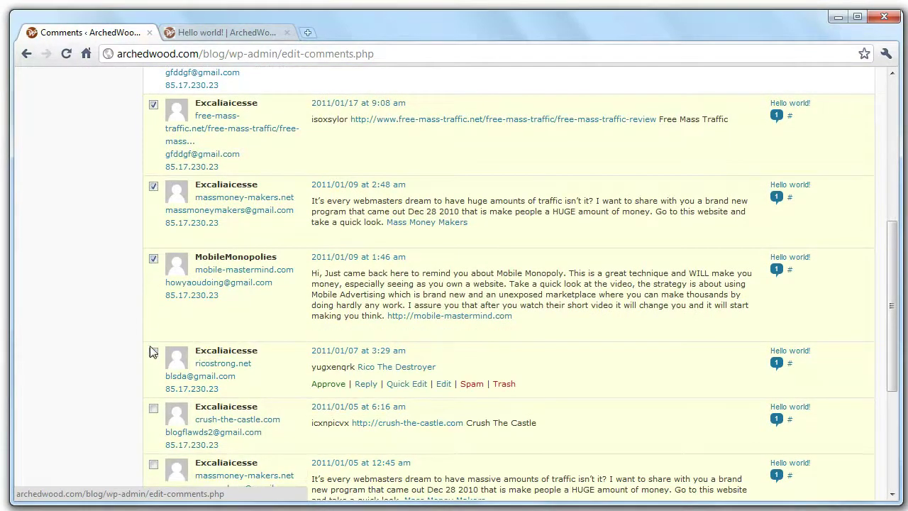
{"action": "scroll", "coordinate": [167, 351], "scroll_direction": "down", "scroll_amount": 2}
{"action": "left_click", "coordinate": [153, 302]}
{"action": "scroll", "coordinate": [282, 397], "scroll_direction": "down", "scroll_amount": 1}
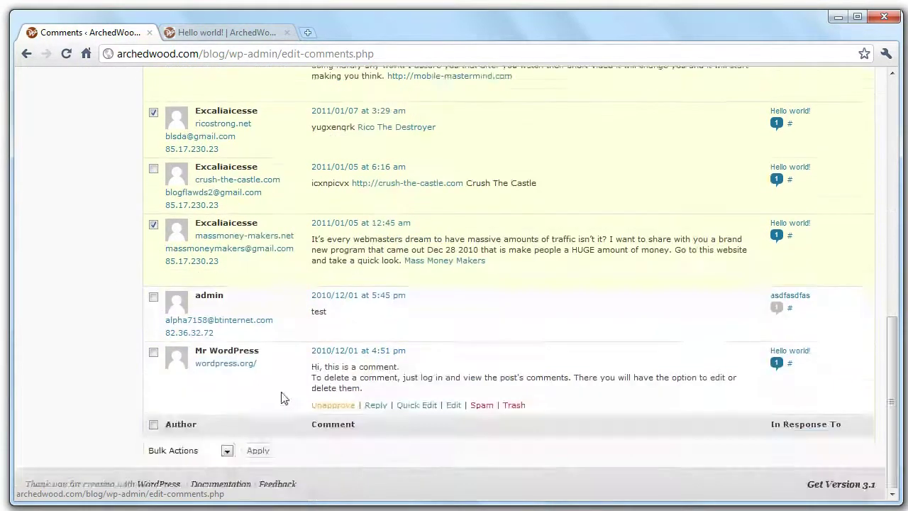
{"action": "scroll", "coordinate": [281, 415], "scroll_direction": "up", "scroll_amount": 2}
{"action": "scroll", "coordinate": [280, 415], "scroll_direction": "up", "scroll_amount": 15}
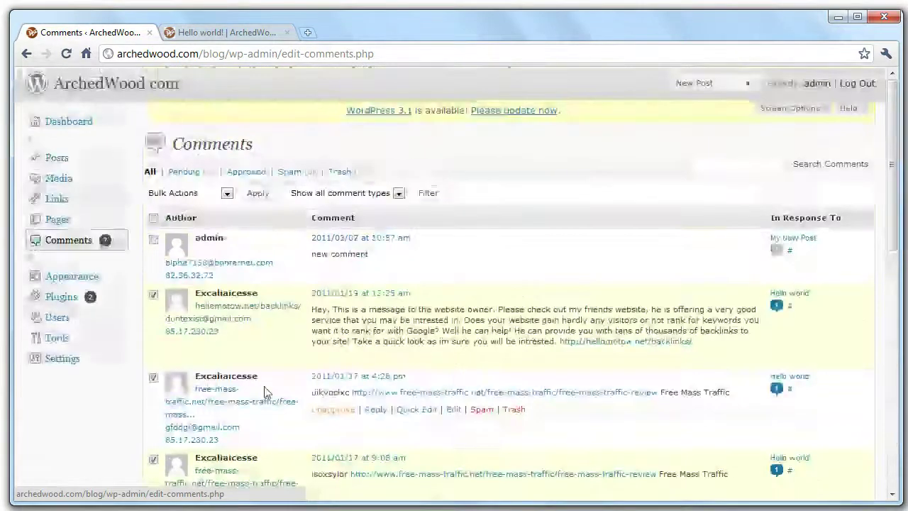
Apply the Mark as Spam bulk action to the selected comments.
{"action": "left_click", "coordinate": [188, 193]}
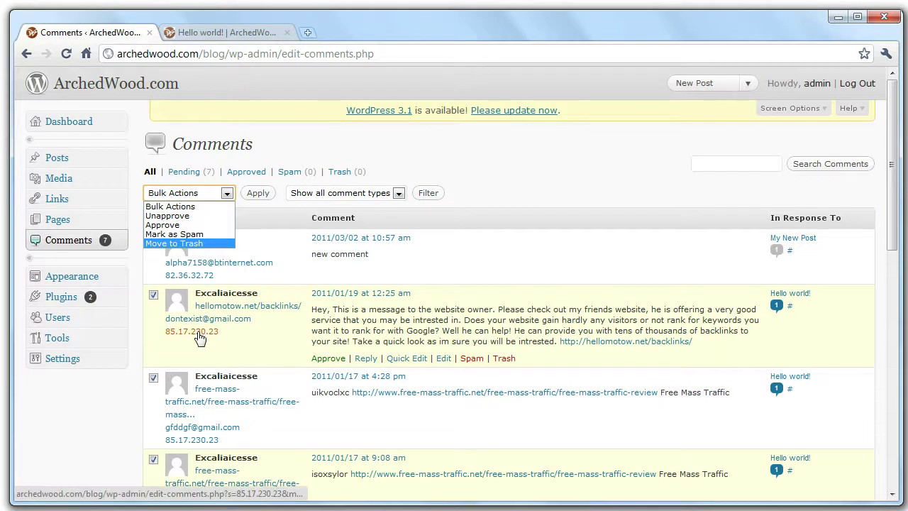
{"action": "left_click", "coordinate": [199, 234]}
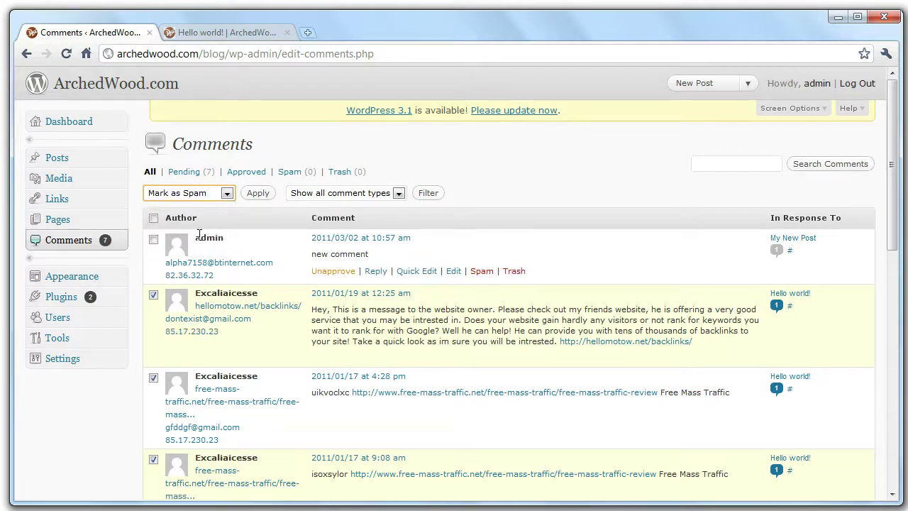
{"action": "left_click", "coordinate": [268, 199]}
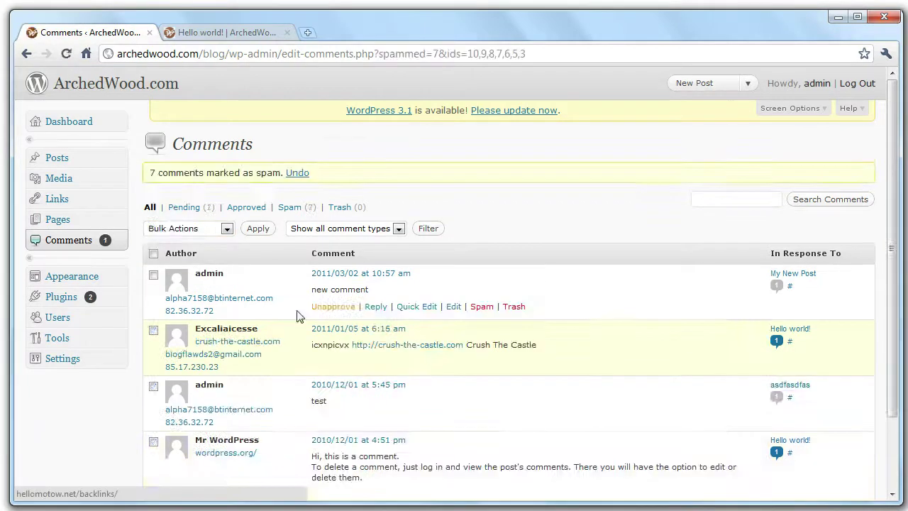
{"action": "scroll", "coordinate": [333, 305], "scroll_direction": "down", "scroll_amount": 1}
Mark the 6:16 am Crush The Castle comment as spam and show the Posts list.
{"action": "scroll", "coordinate": [333, 305], "scroll_direction": "down", "scroll_amount": 2}
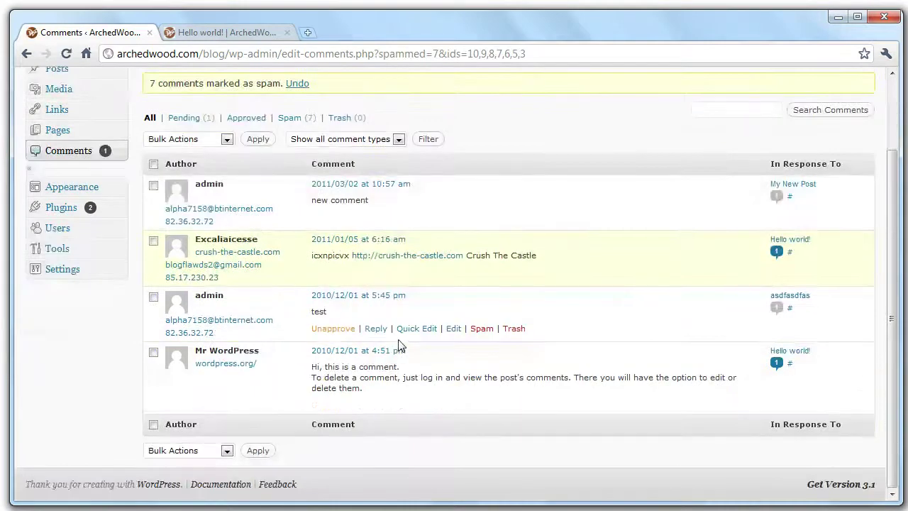
{"action": "left_click", "coordinate": [153, 240]}
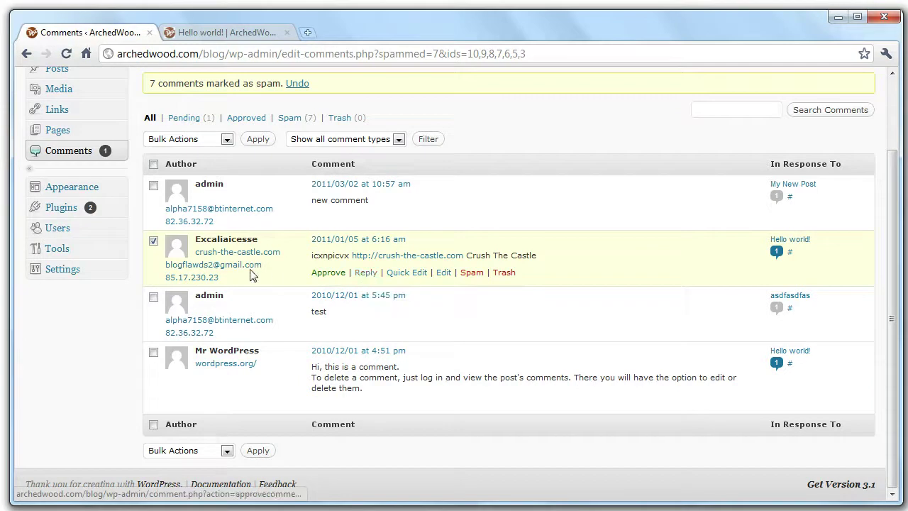
{"action": "left_click", "coordinate": [461, 277]}
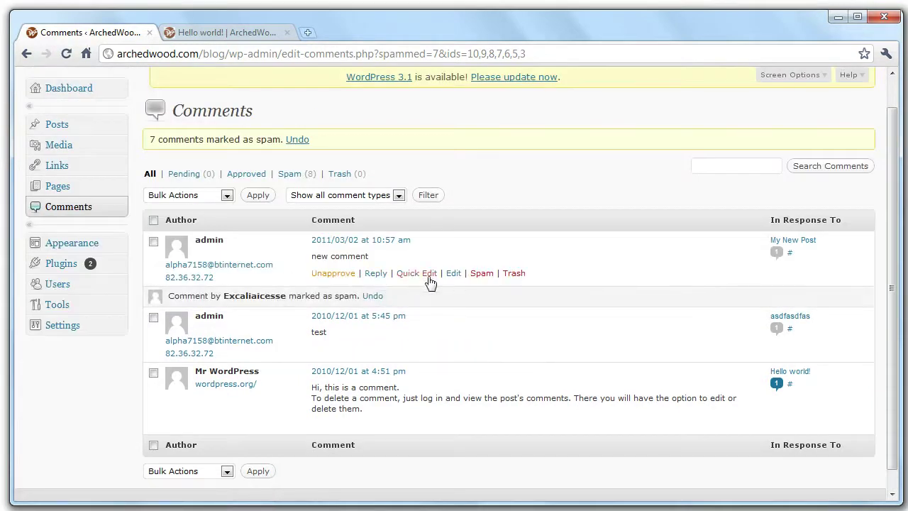
{"action": "left_click", "coordinate": [452, 274]}
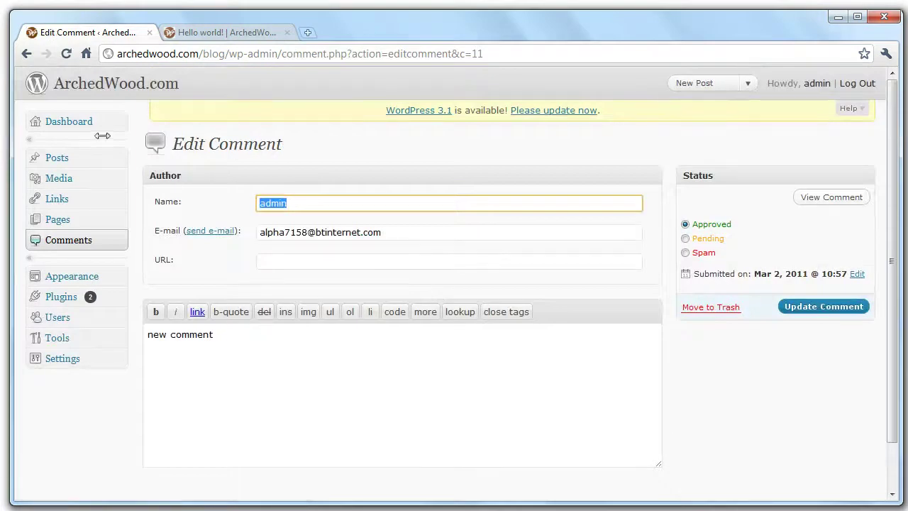
{"action": "left_click", "coordinate": [66, 159]}
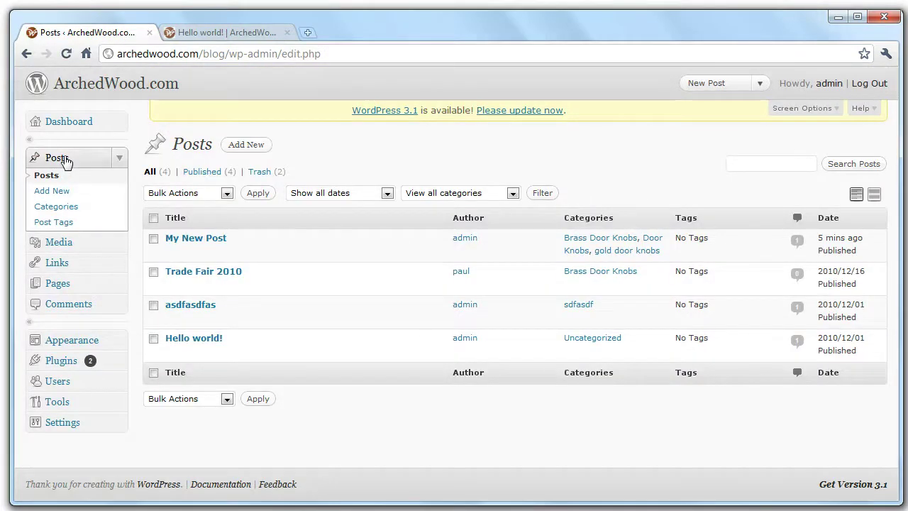
Go from the Hello world! post back to the blog home page showing My New Post.
{"action": "left_click", "coordinate": [243, 29]}
{"action": "scroll", "coordinate": [405, 345], "scroll_direction": "up", "scroll_amount": 5}
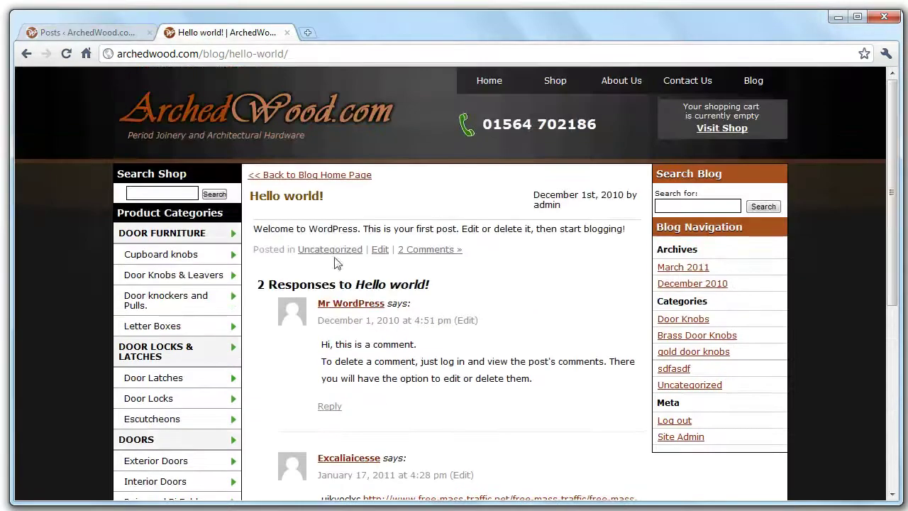
{"action": "left_click", "coordinate": [301, 176]}
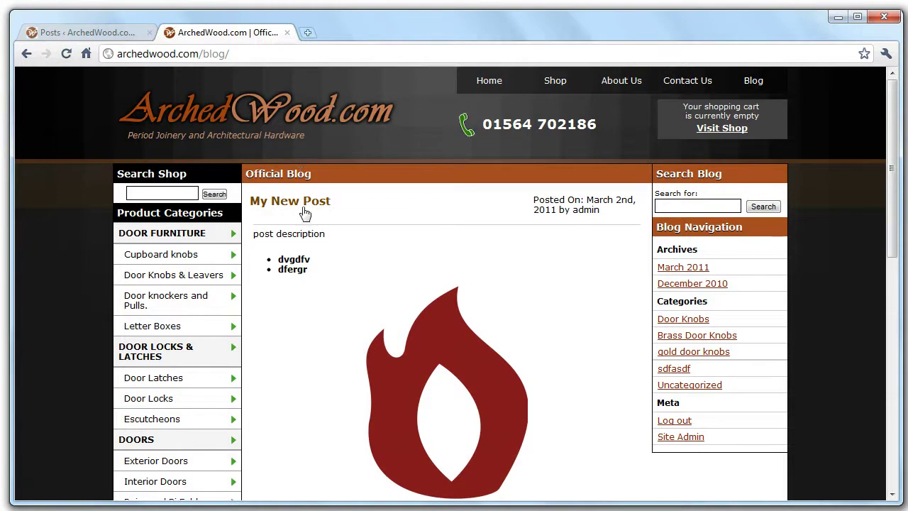
{"action": "scroll", "coordinate": [369, 281], "scroll_direction": "down", "scroll_amount": 8}
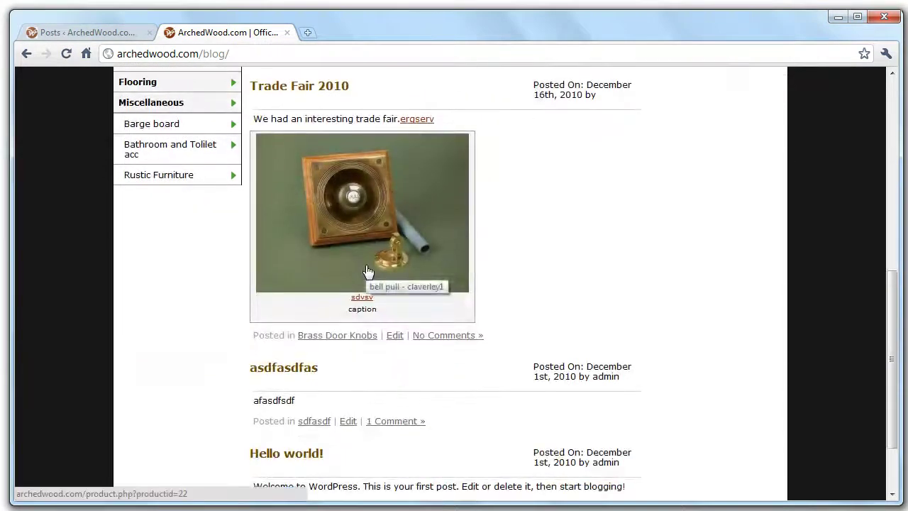
{"action": "scroll", "coordinate": [368, 272], "scroll_direction": "up", "scroll_amount": 8}
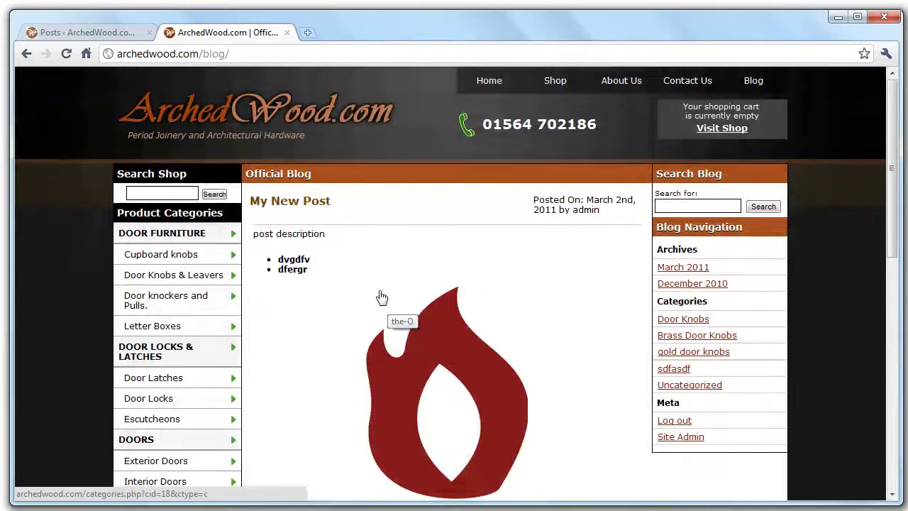